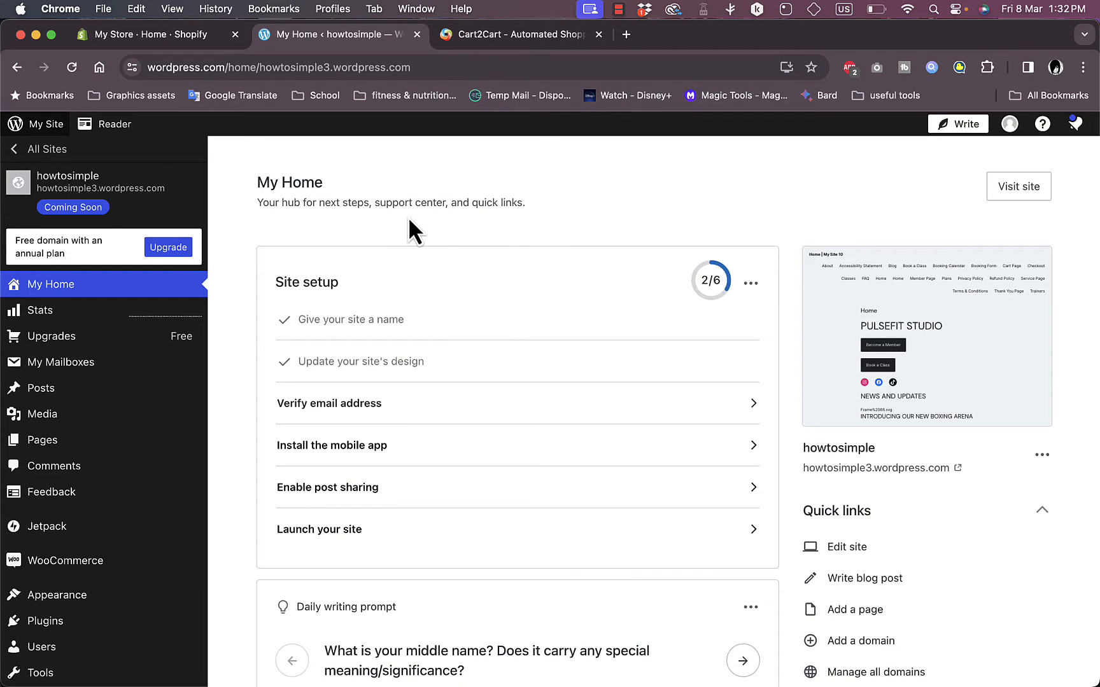
left_click(207, 32)
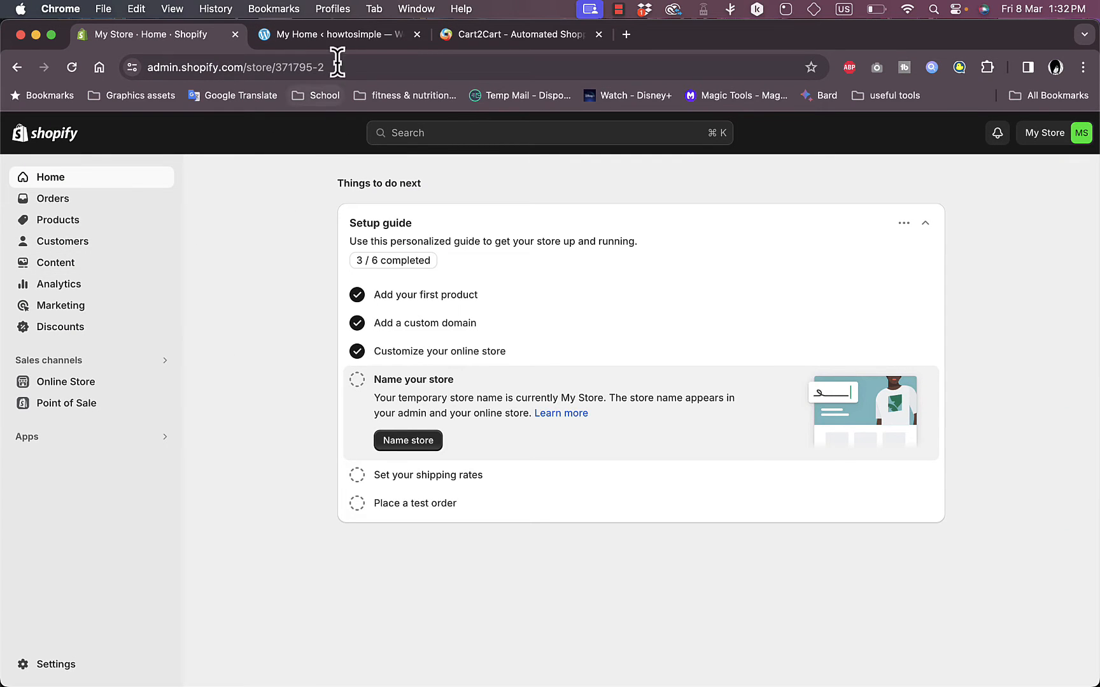
left_click(343, 38)
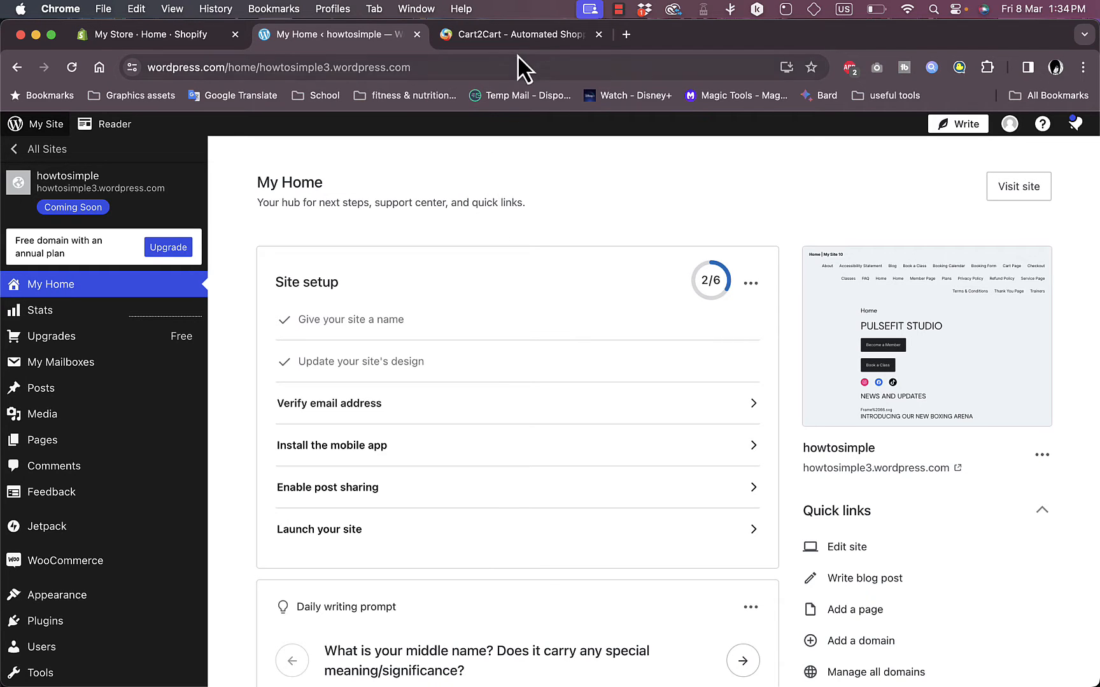
Switch to the Cart2Cart site and set WooCommerce as the source cart and Shopify as the target cart.
left_click(519, 36)
mouse_move(519, 173)
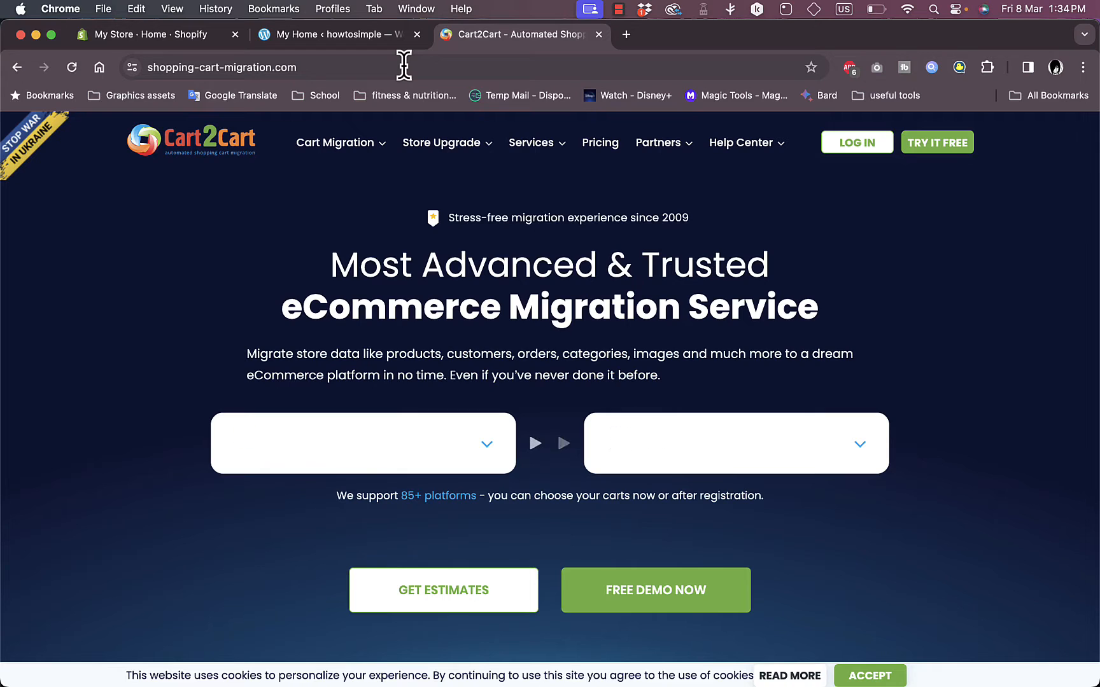
mouse_move(375, 347)
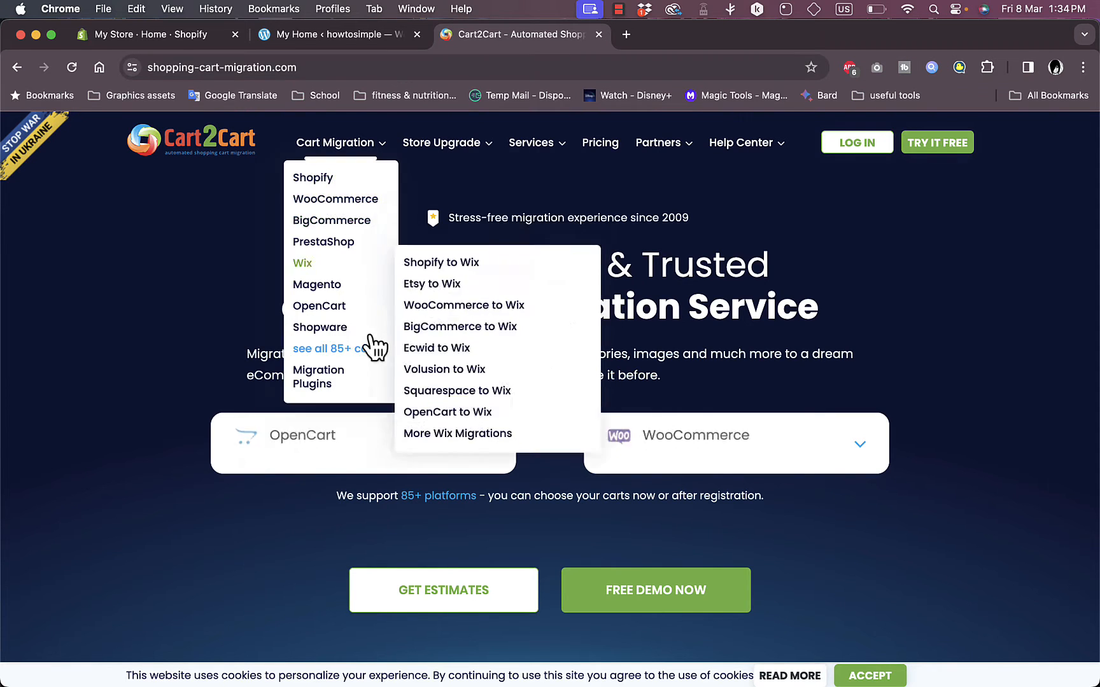
left_click(461, 450)
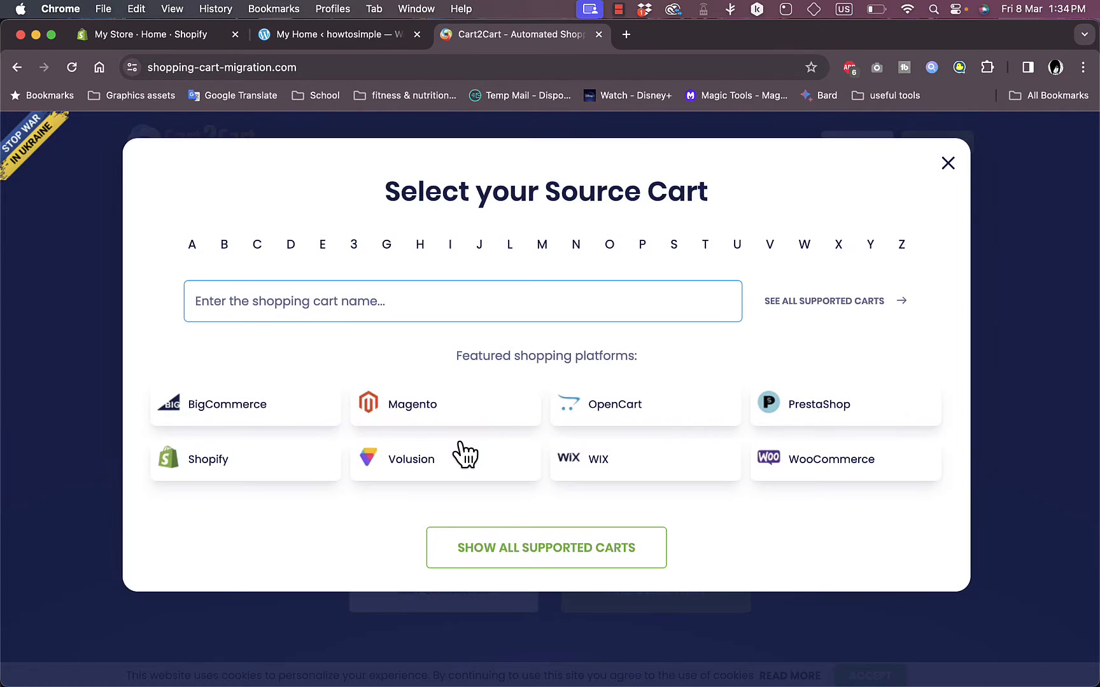
left_click(815, 478)
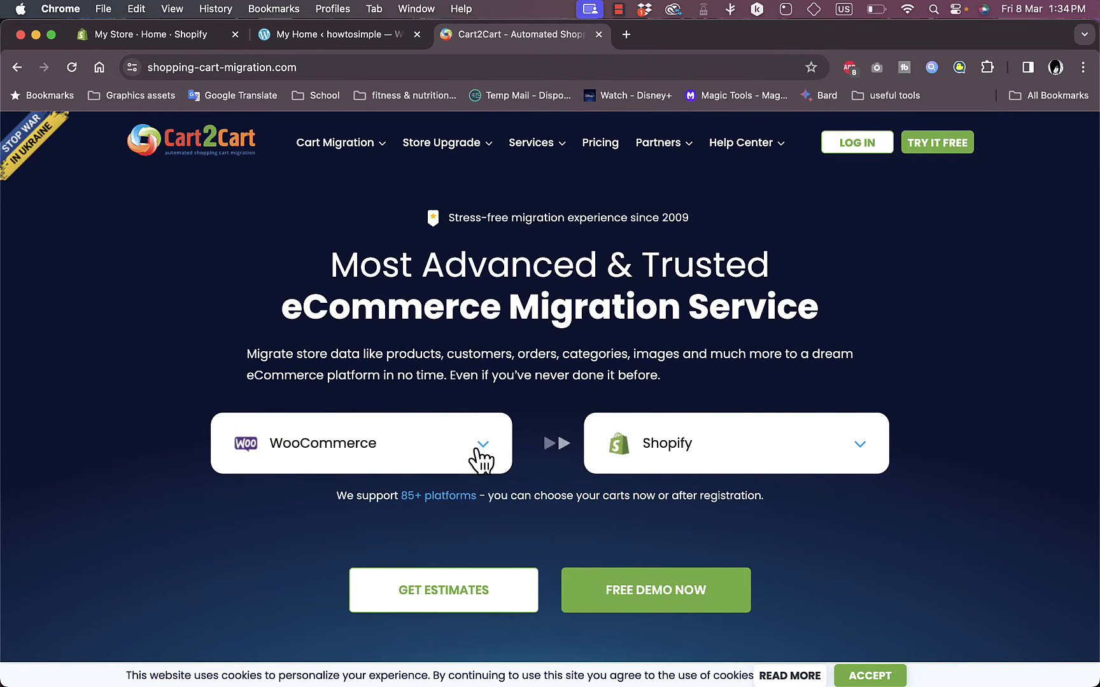
left_click(789, 443)
left_click(261, 466)
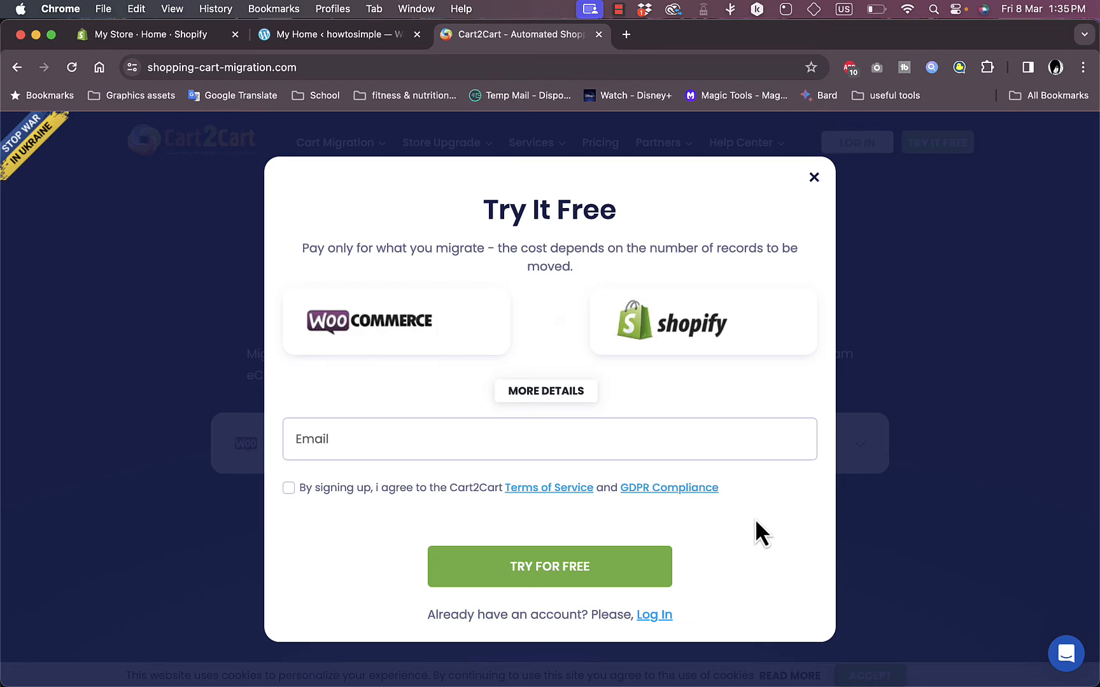
Log in to the Cart2Cart account and choose Store owner as the role.
left_click(662, 615)
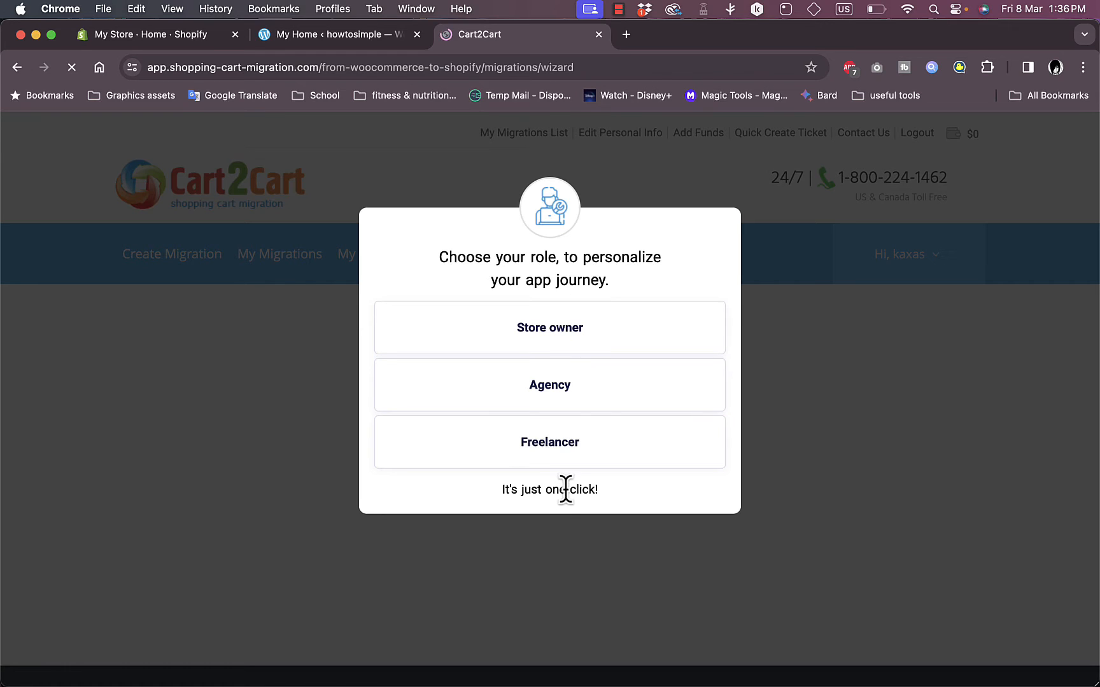
left_click(569, 335)
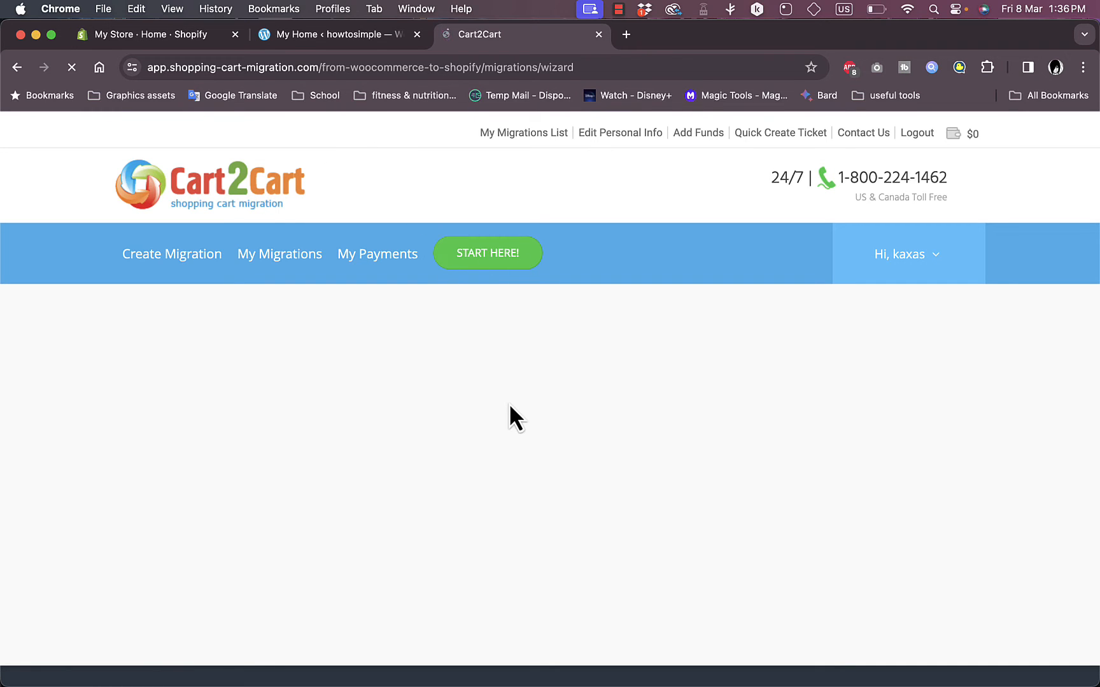
scroll(587, 417, "down", 3)
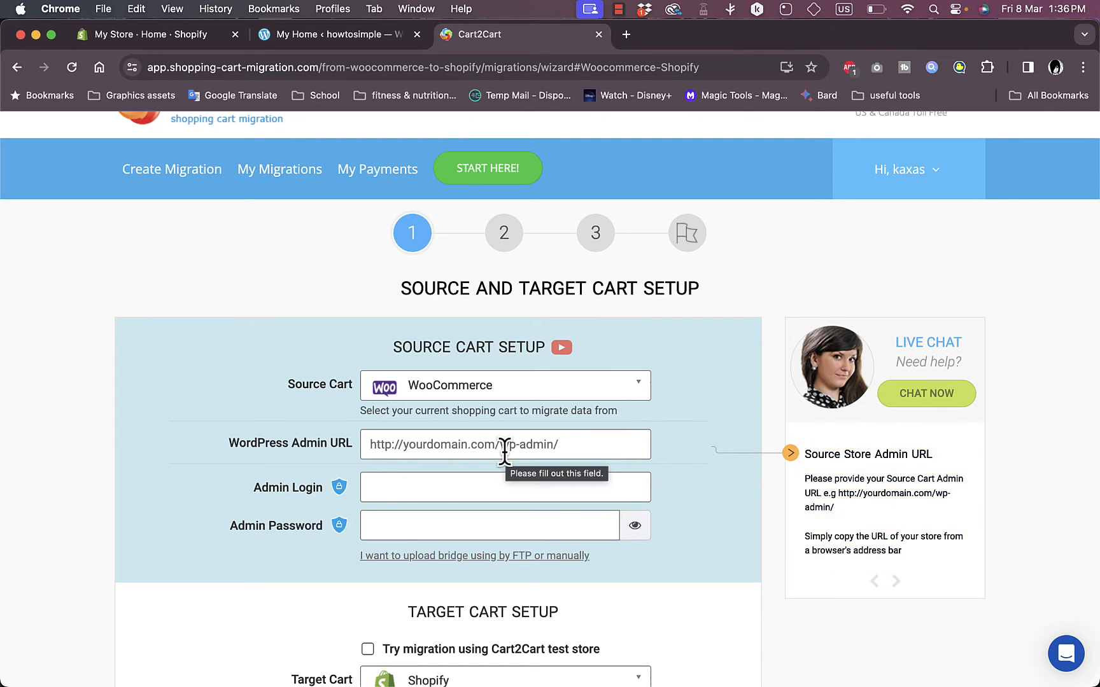
left_click(334, 40)
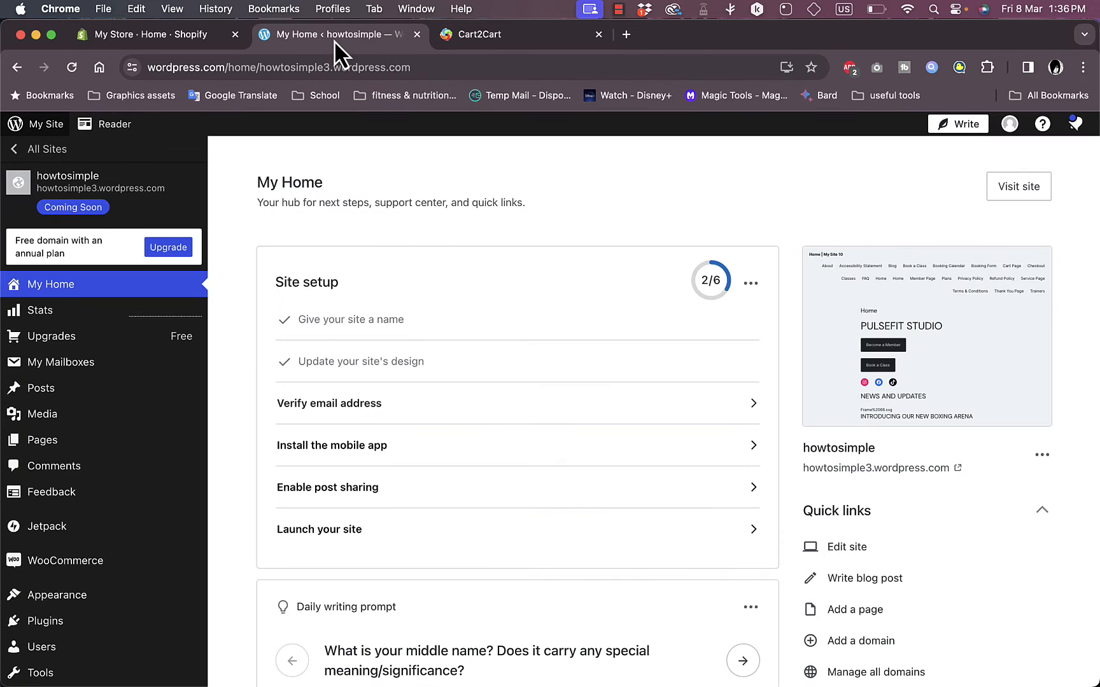
left_click(355, 61)
key("cmd+c")
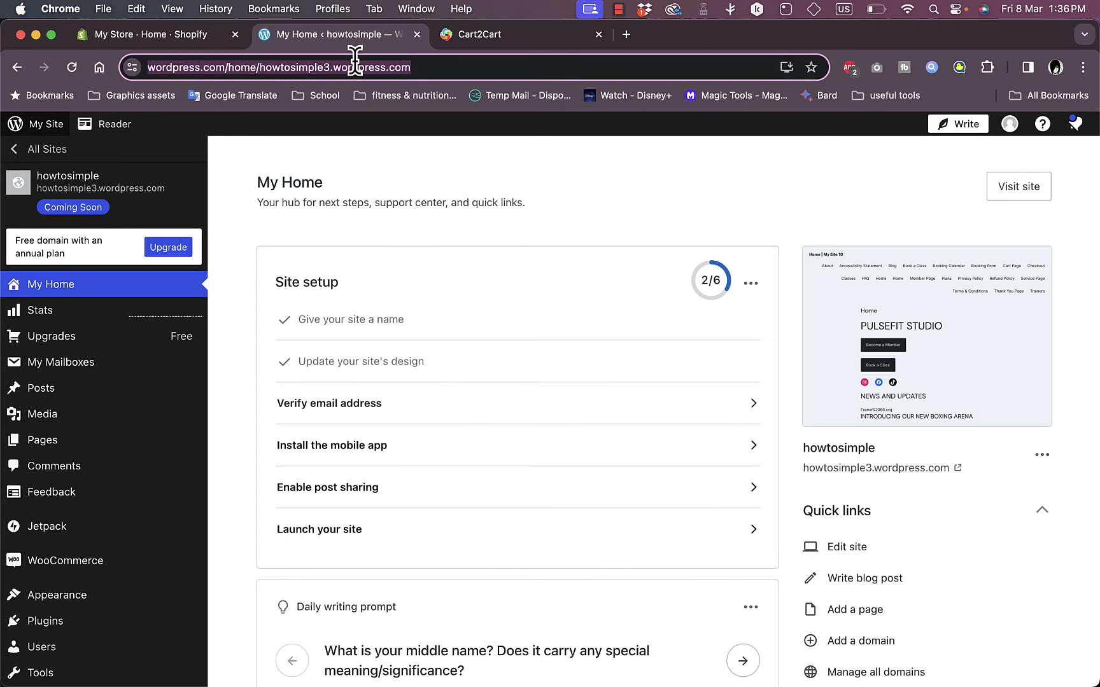
left_click(484, 35)
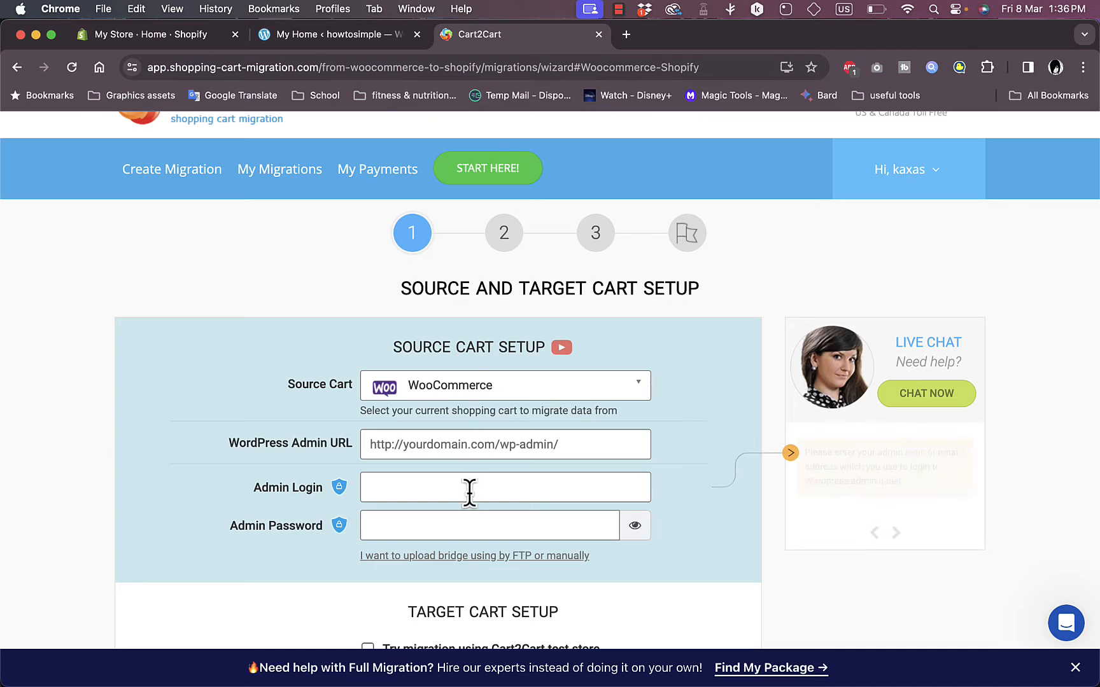
left_click(491, 449)
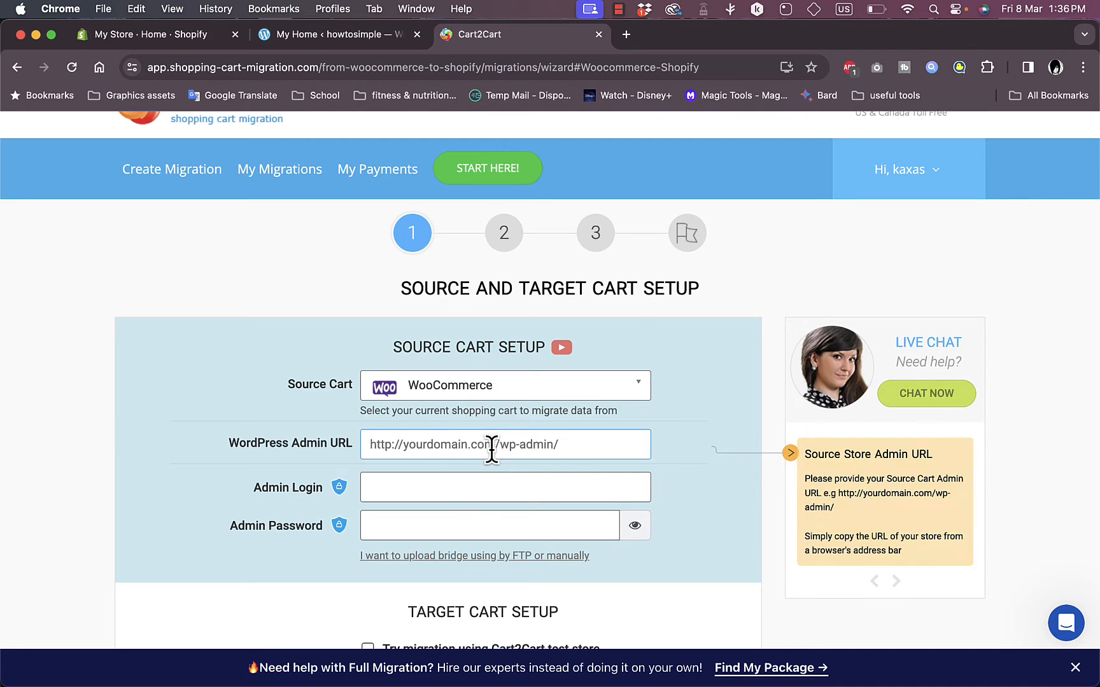
key("cmd+v")
left_click(457, 489)
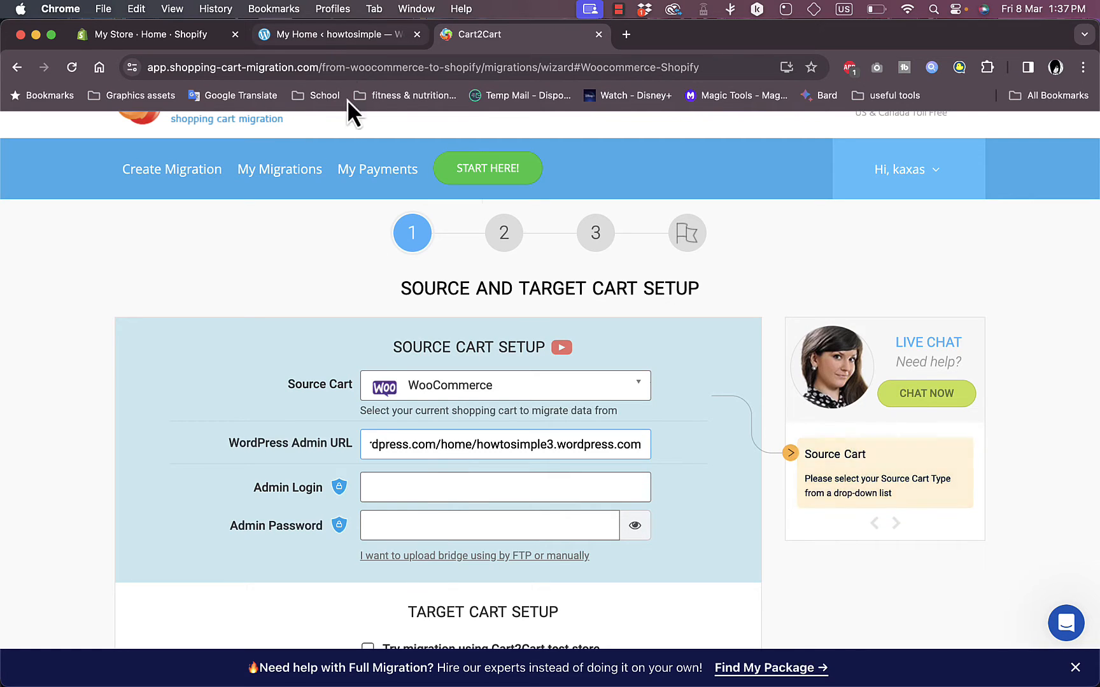
left_click(450, 495)
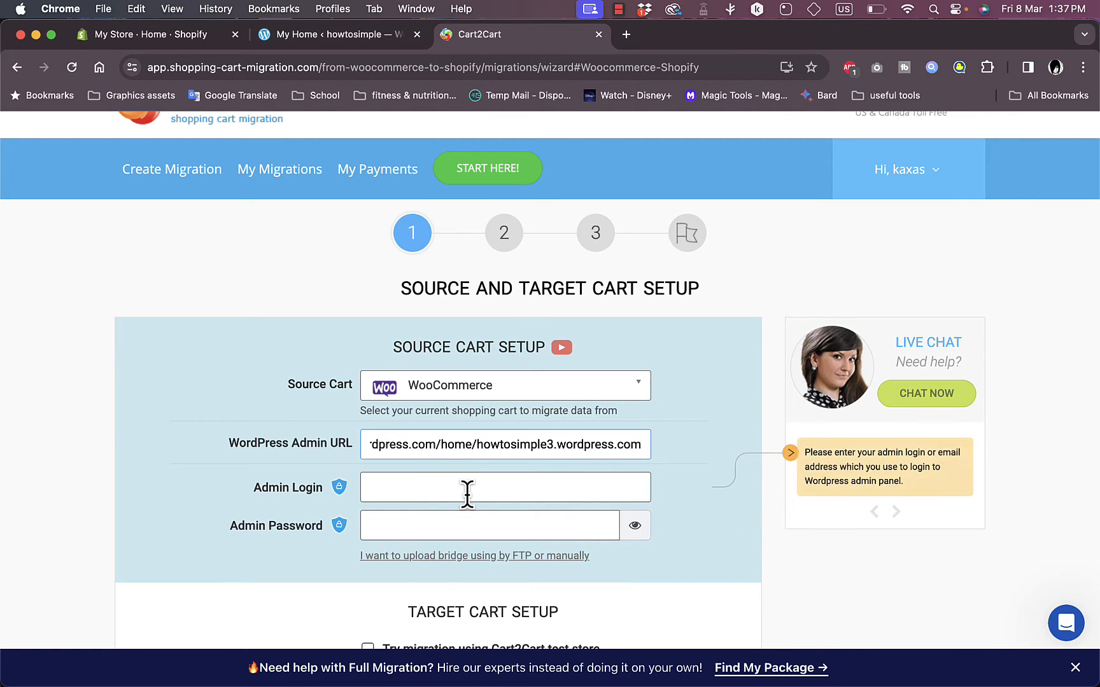
Examine the manual and automatic FTP options for uploading the Connection Bridge and the target cart settings.
left_click(474, 557)
scroll(345, 536, "down", 1)
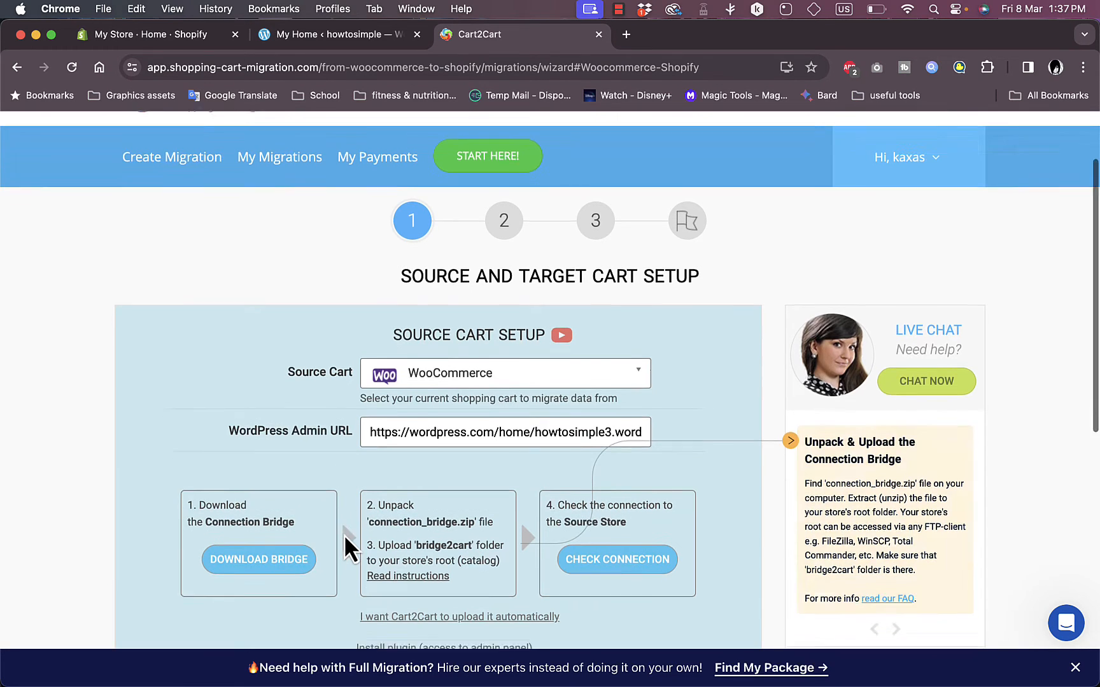
scroll(344, 533, "down", 1)
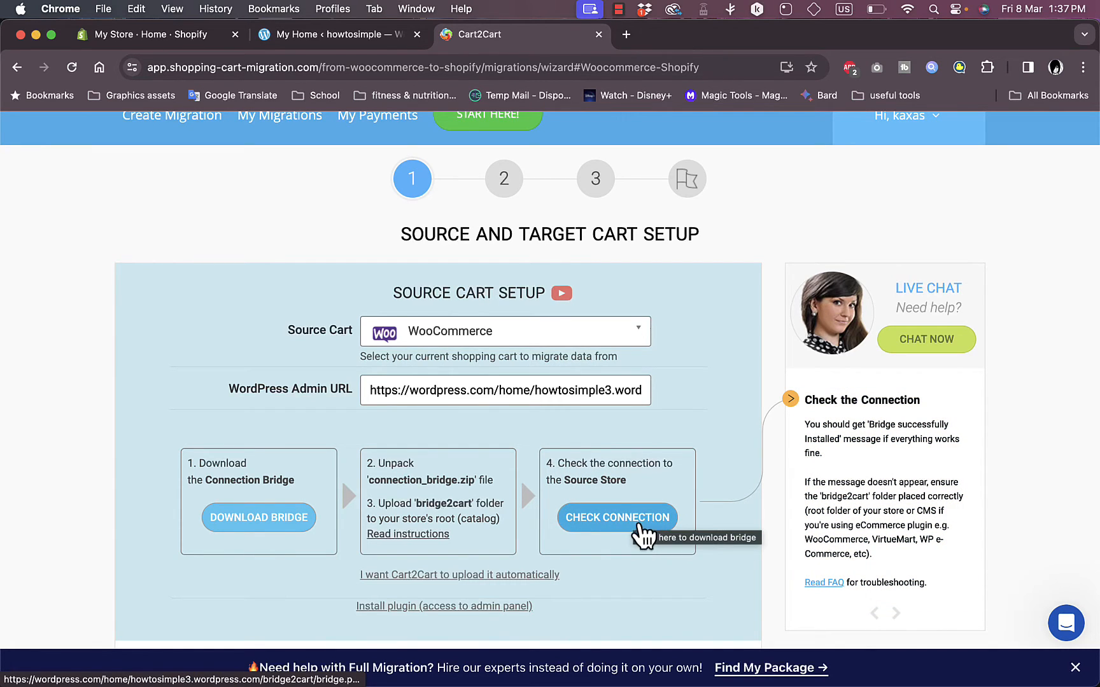
scroll(703, 516, "down", 4)
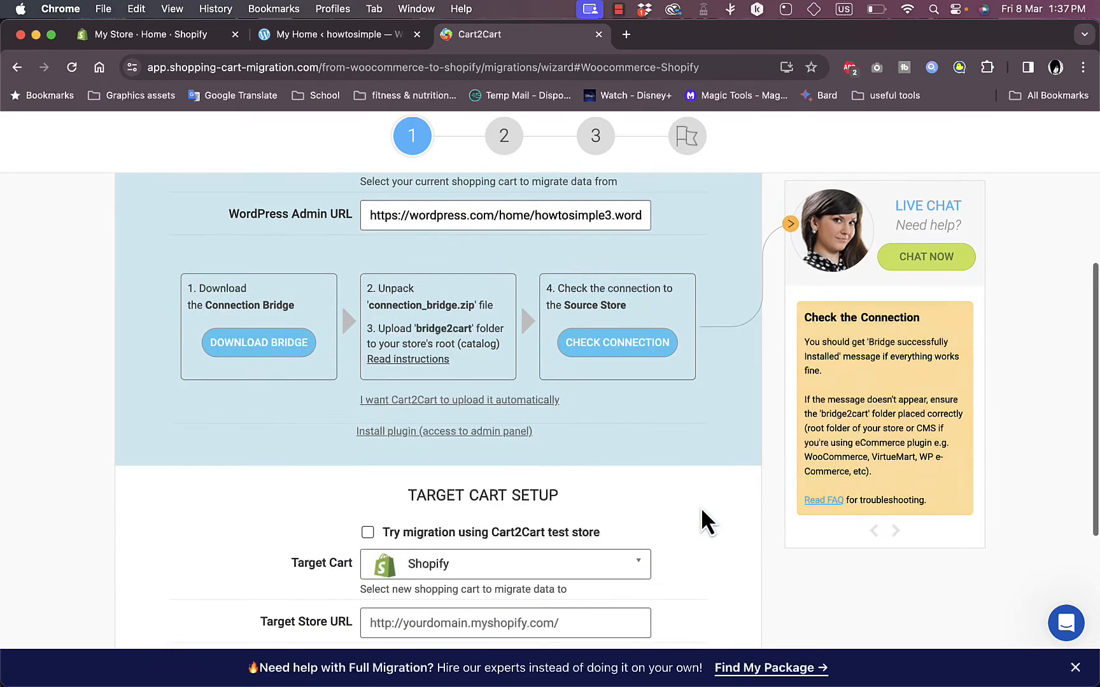
scroll(701, 506, "down", 2)
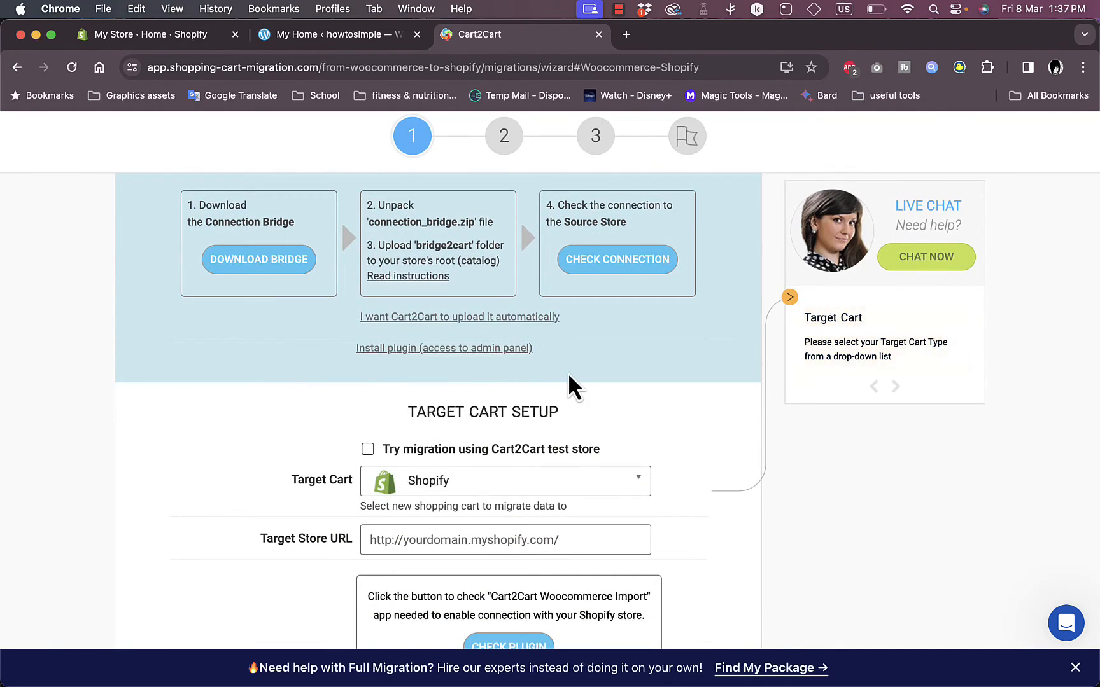
scroll(568, 375, "down", 3)
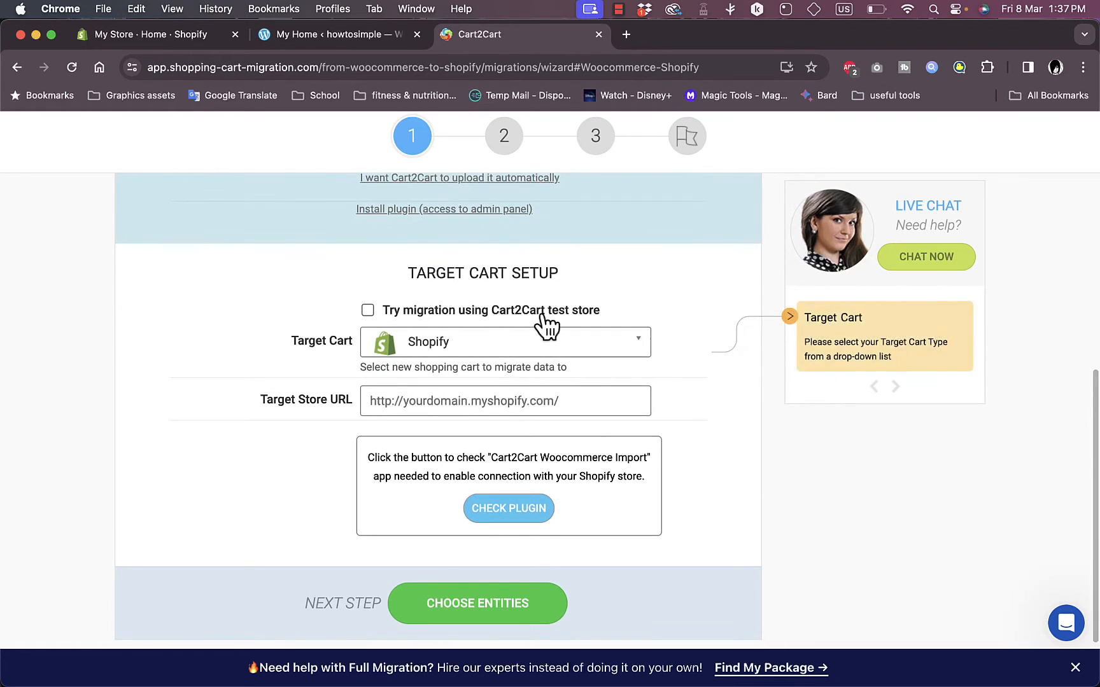
scroll(583, 459, "up", 10)
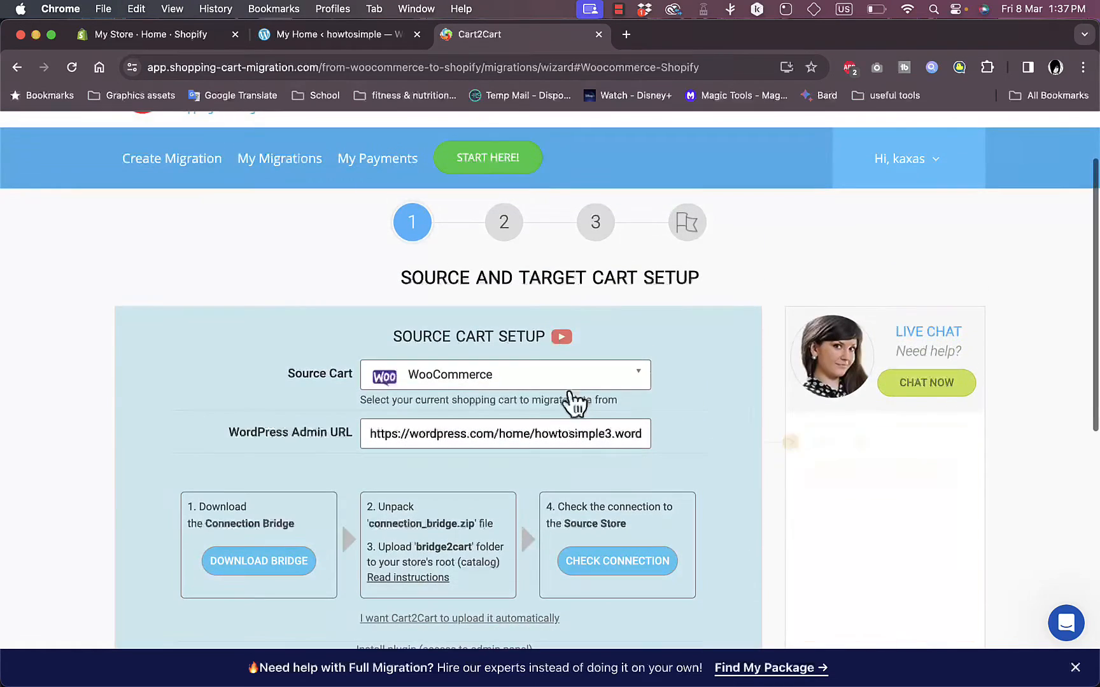
scroll(572, 405, "down", 5)
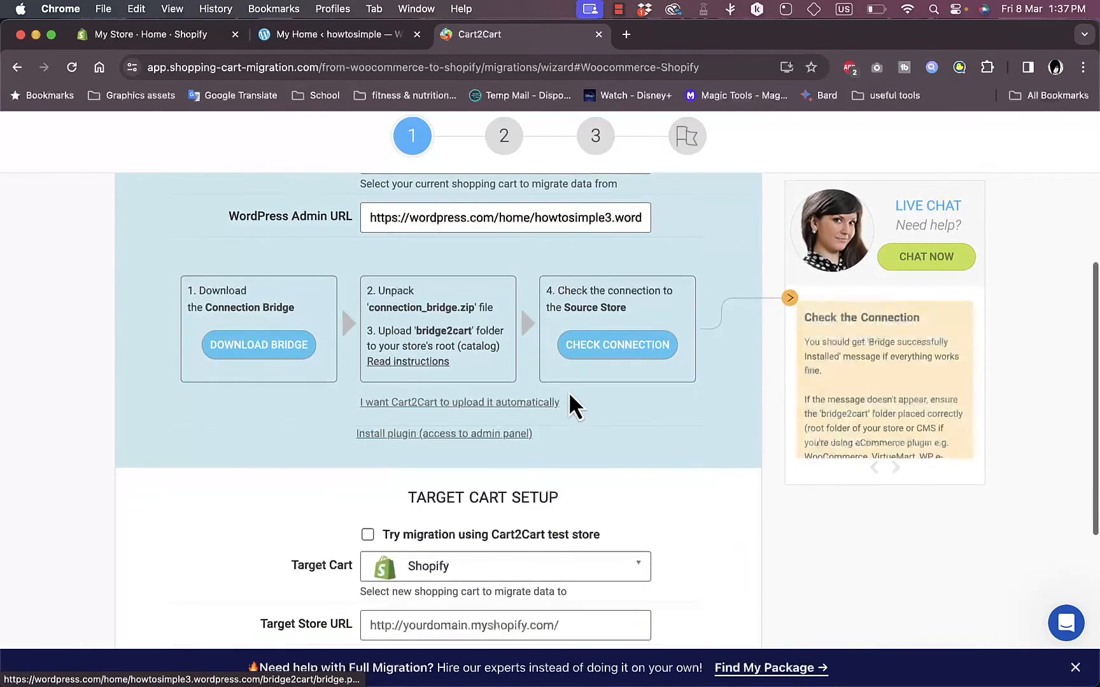
left_click(465, 403)
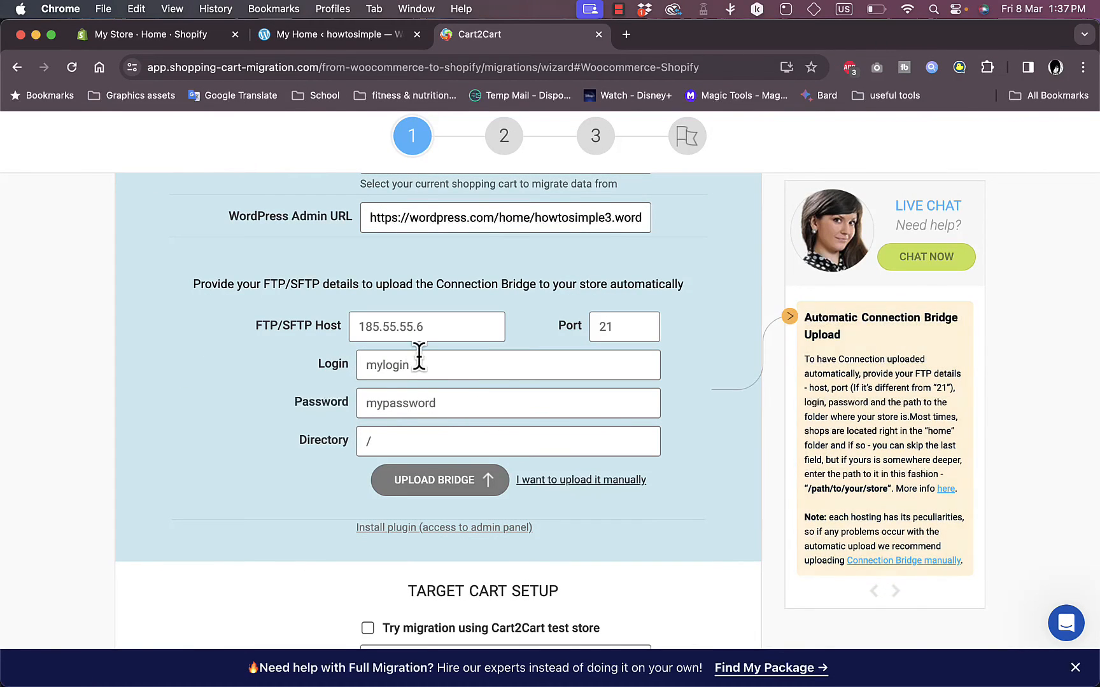
Return to the plugin installation method and enter the WordPress admin login and admin password.
left_click(450, 529)
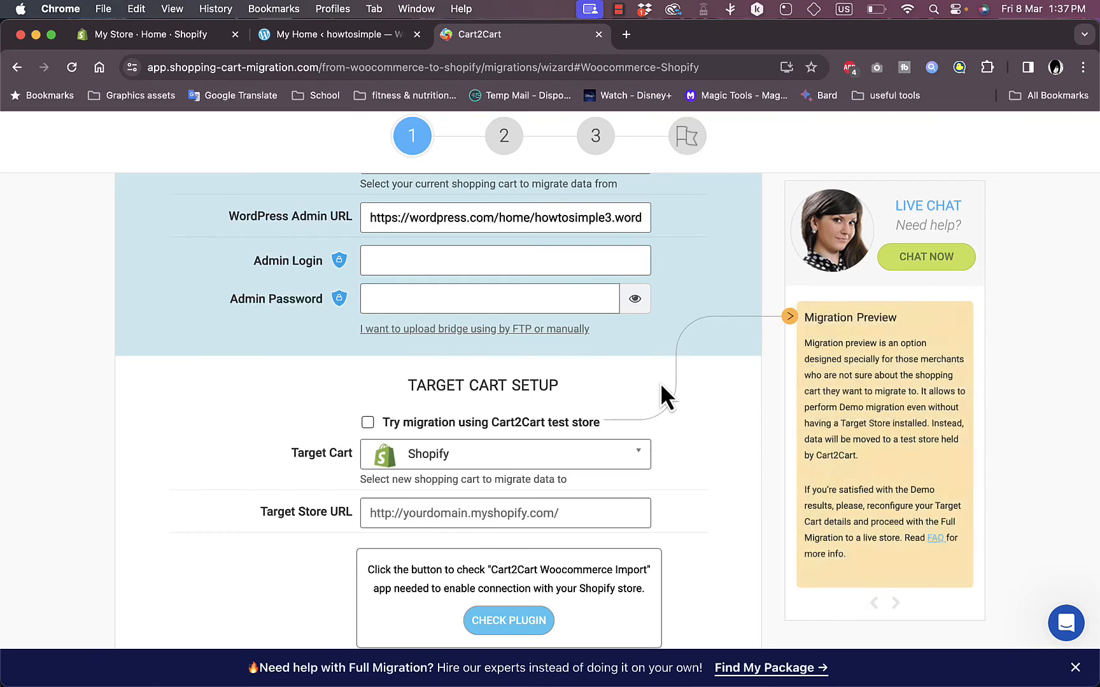
left_click(471, 358)
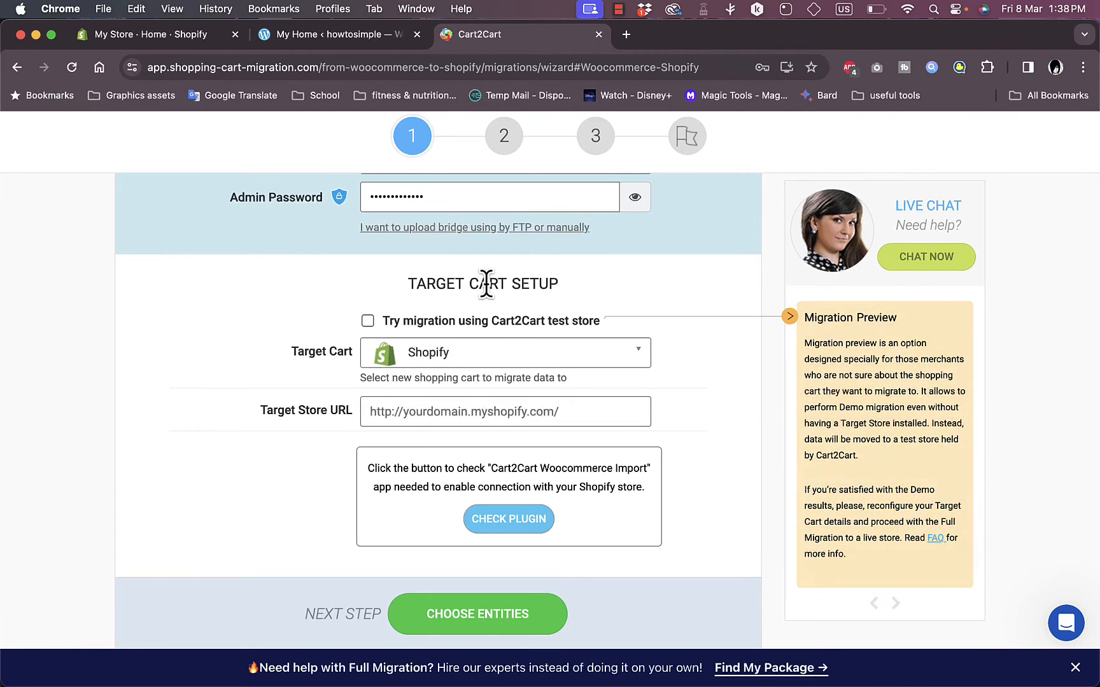
Try the option of migrating to the Cart2Cart test store and turn it off again.
left_click(368, 320)
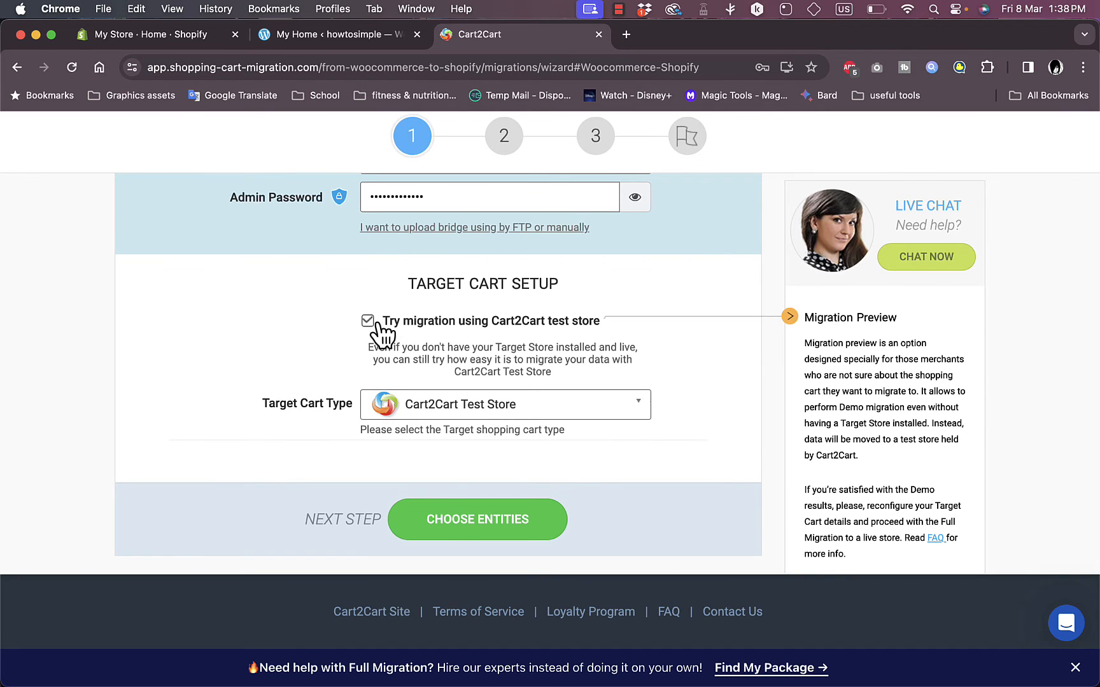
left_click(368, 321)
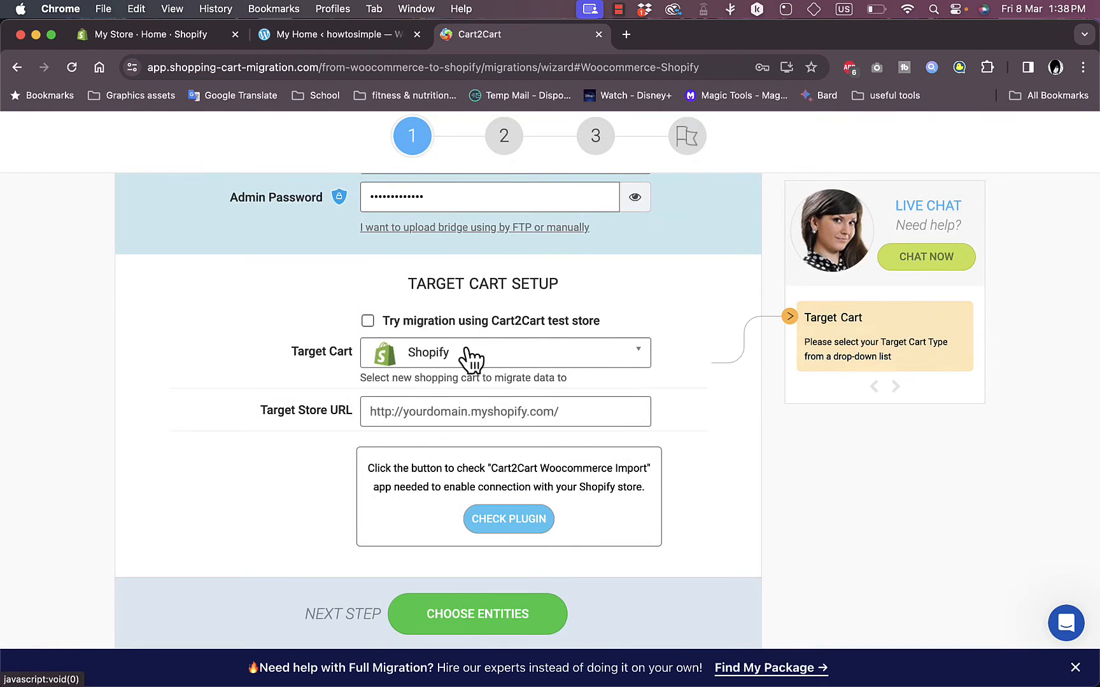
left_click(449, 412)
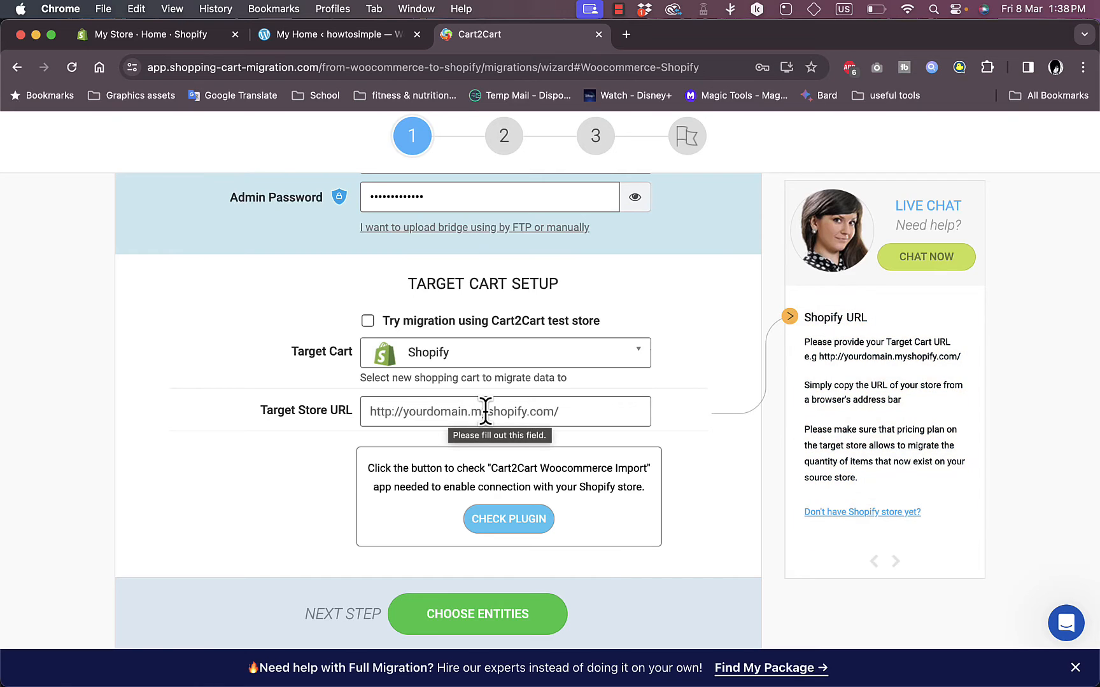
left_click(175, 37)
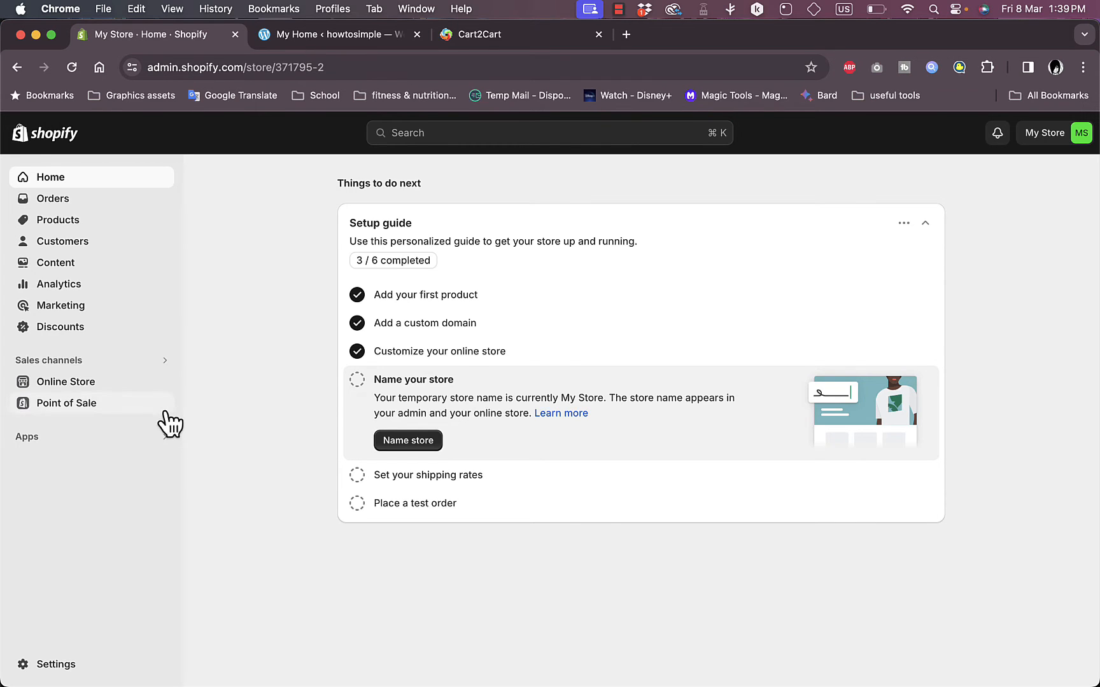
left_click(73, 384)
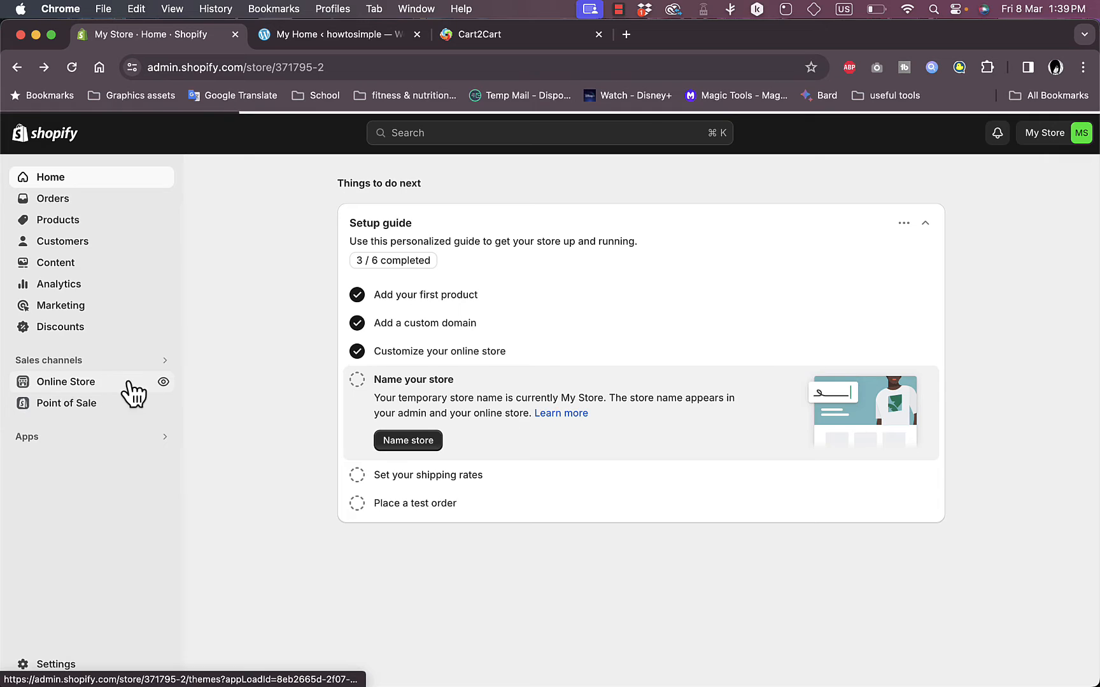
left_click(163, 383)
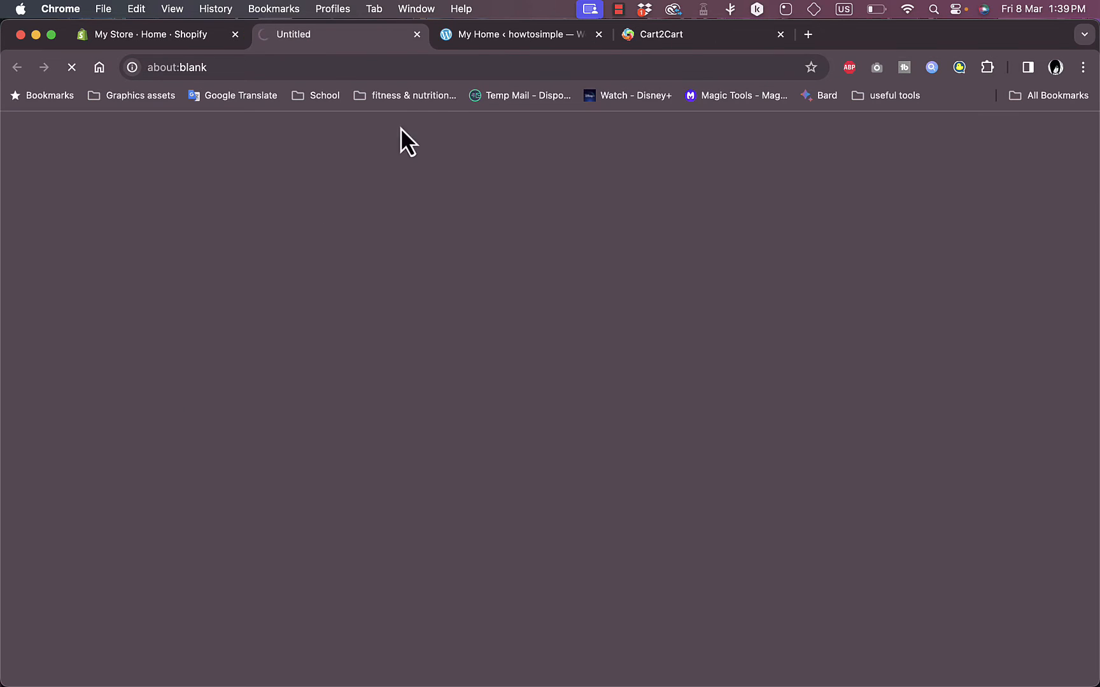
left_click(431, 67)
key("super+c")
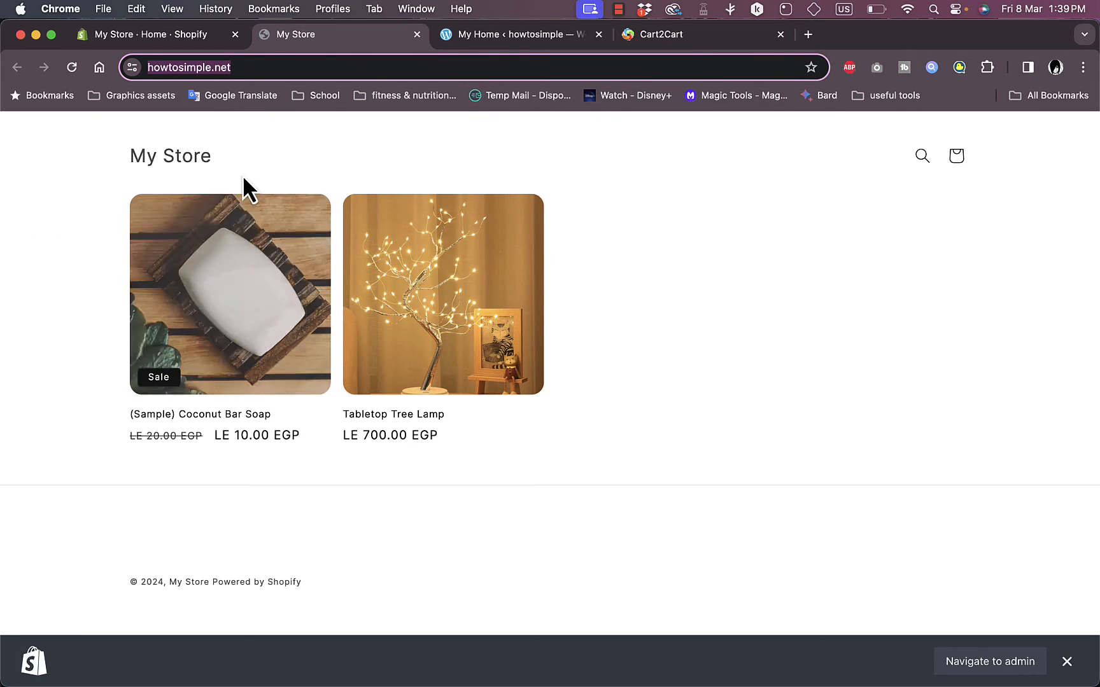
left_click(676, 35)
left_click(486, 407)
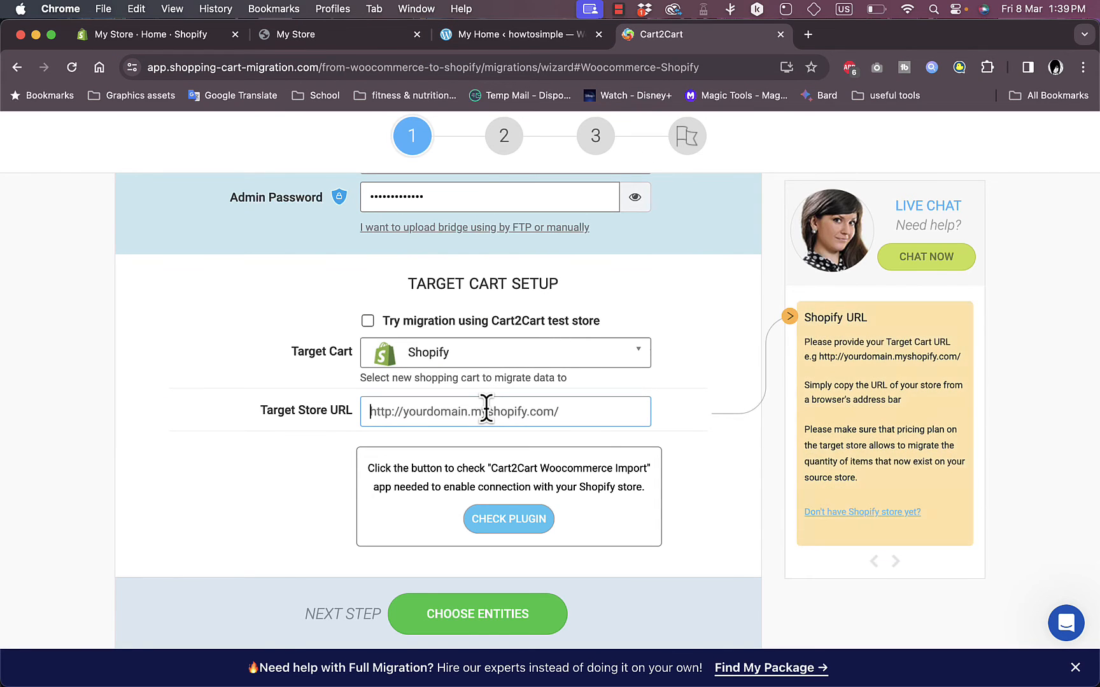
key("super+v")
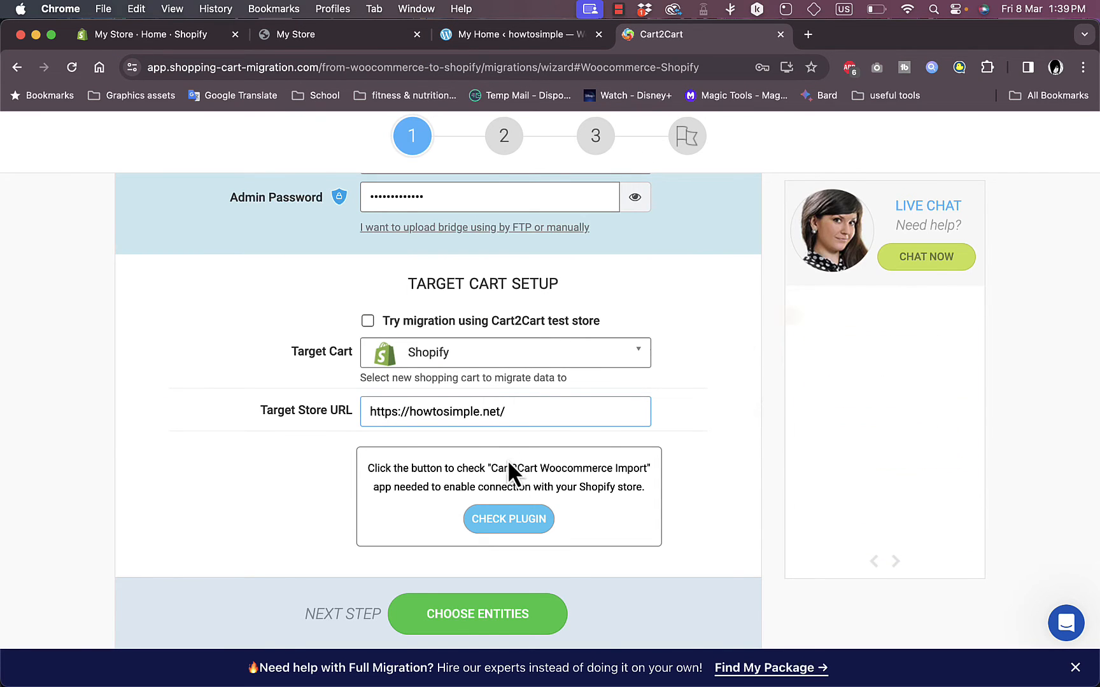
Switch to the Shopify admin and open the Shopify App Store from its recommended apps.
scroll(614, 467, "down", 3)
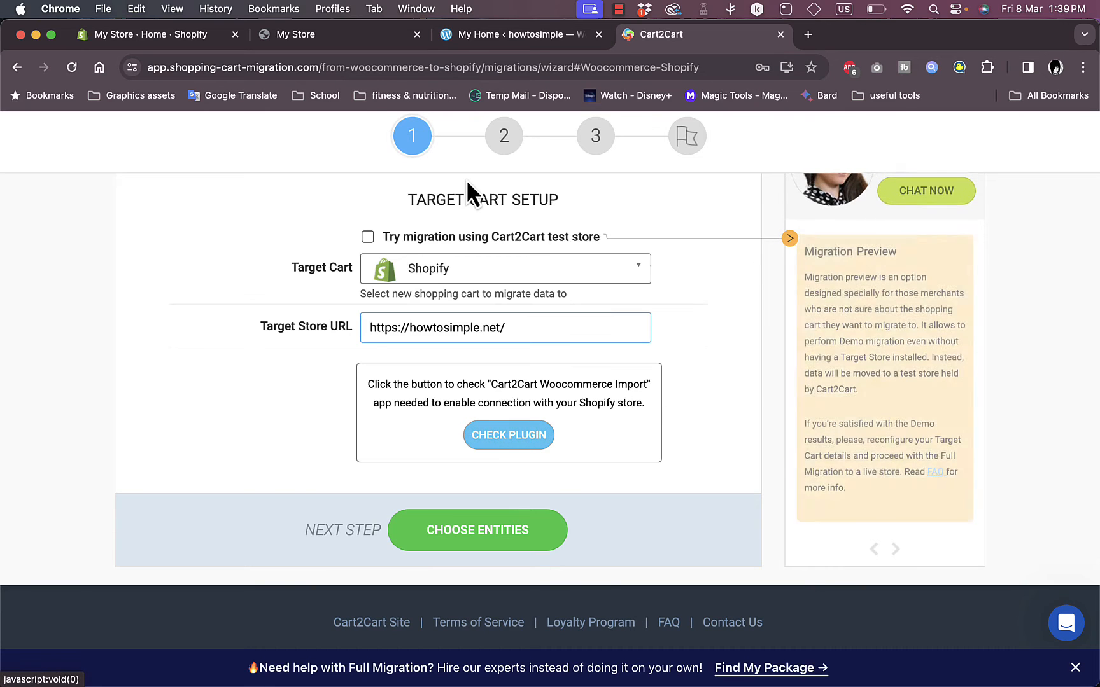
left_click(320, 44)
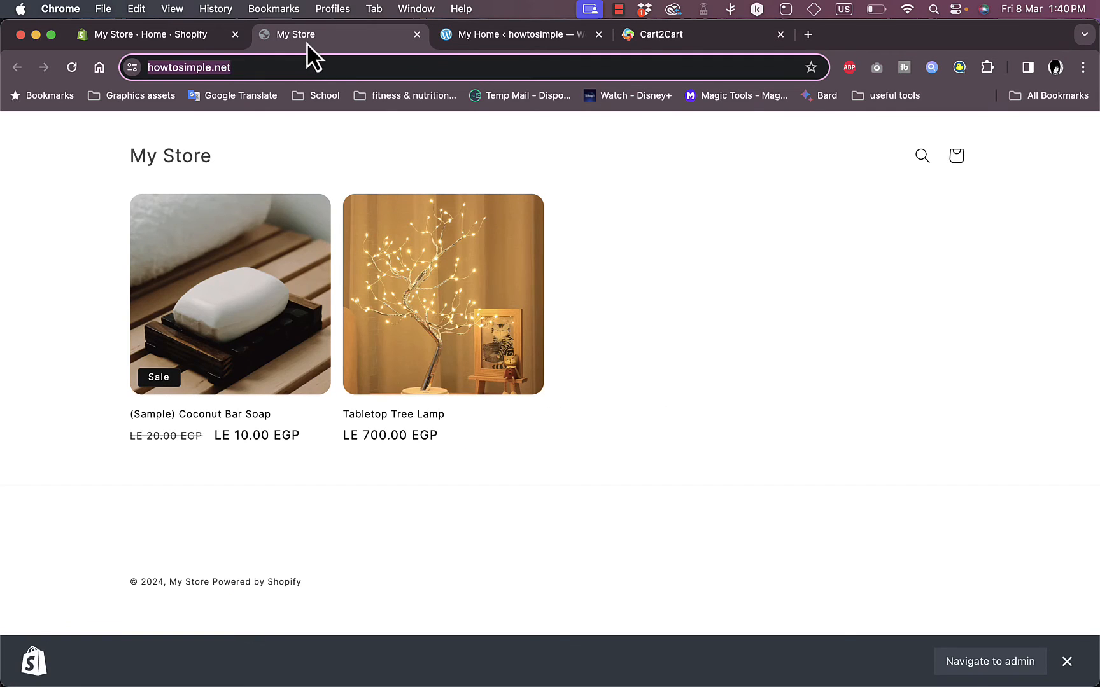
left_click(178, 37)
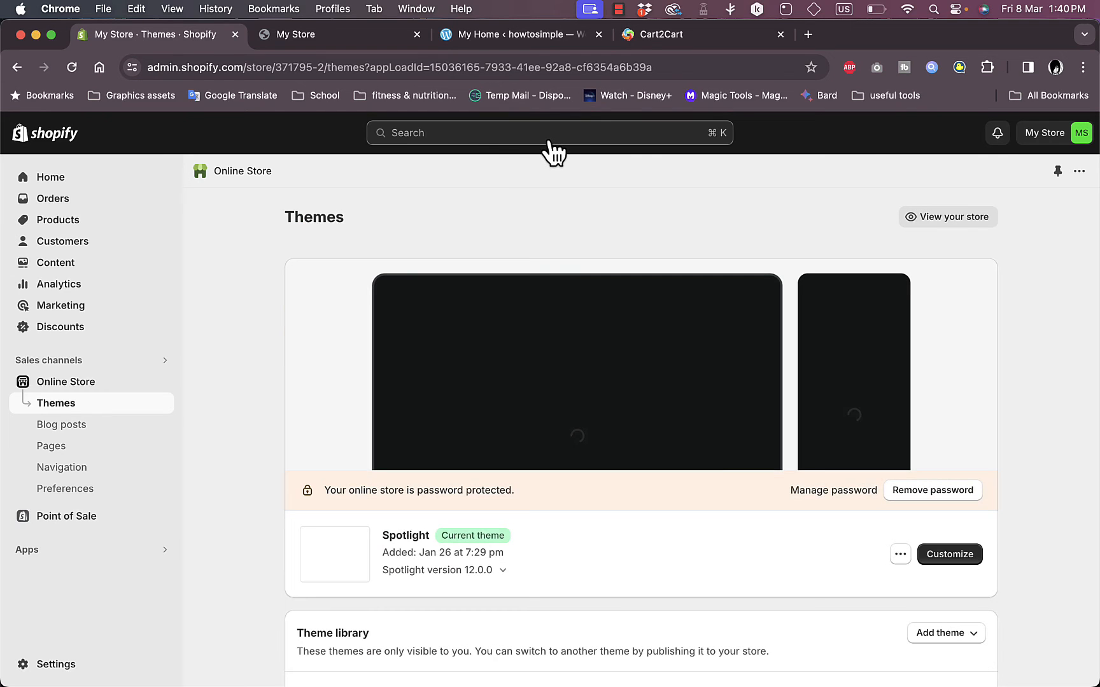
left_click(547, 138)
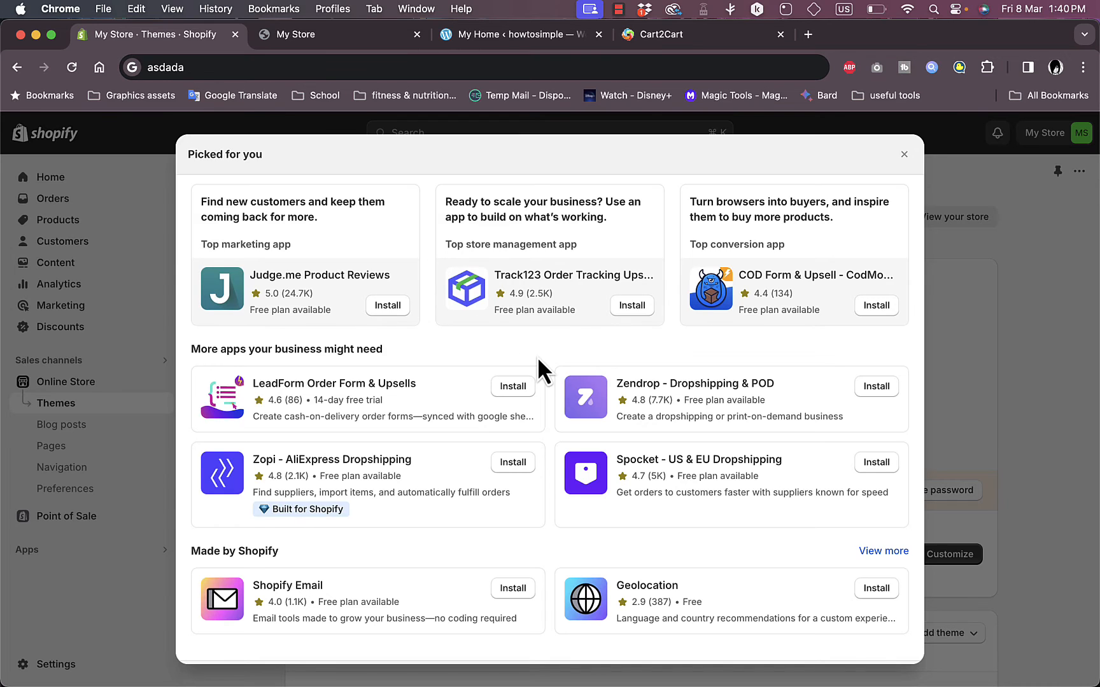
scroll(538, 359, "down", 1)
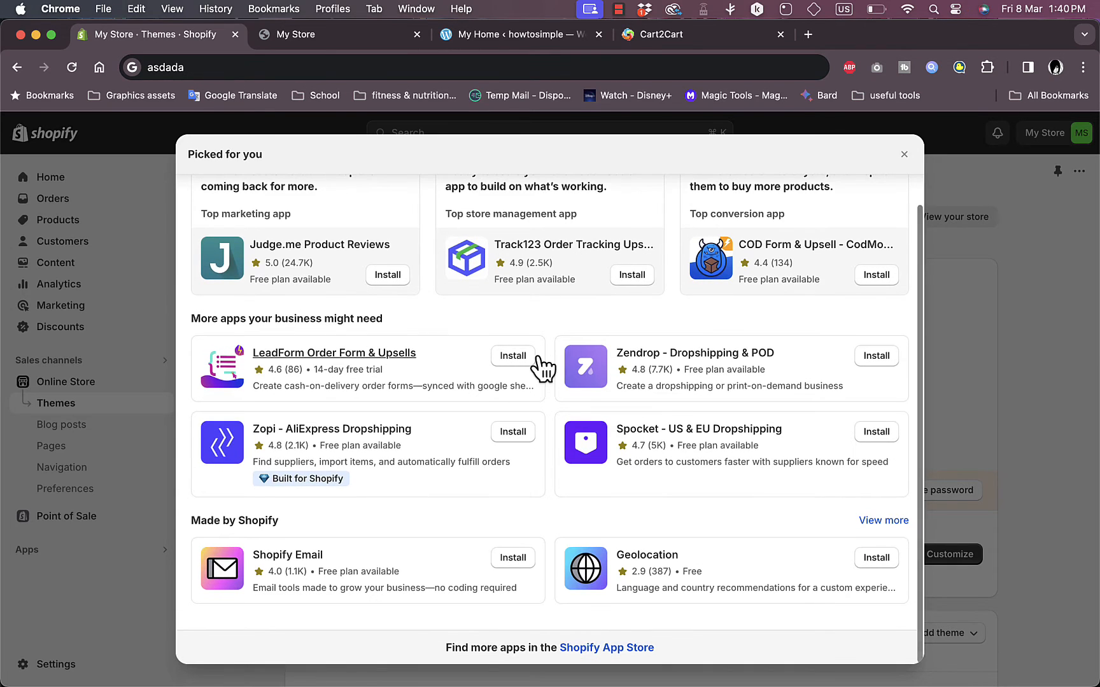
left_click(604, 649)
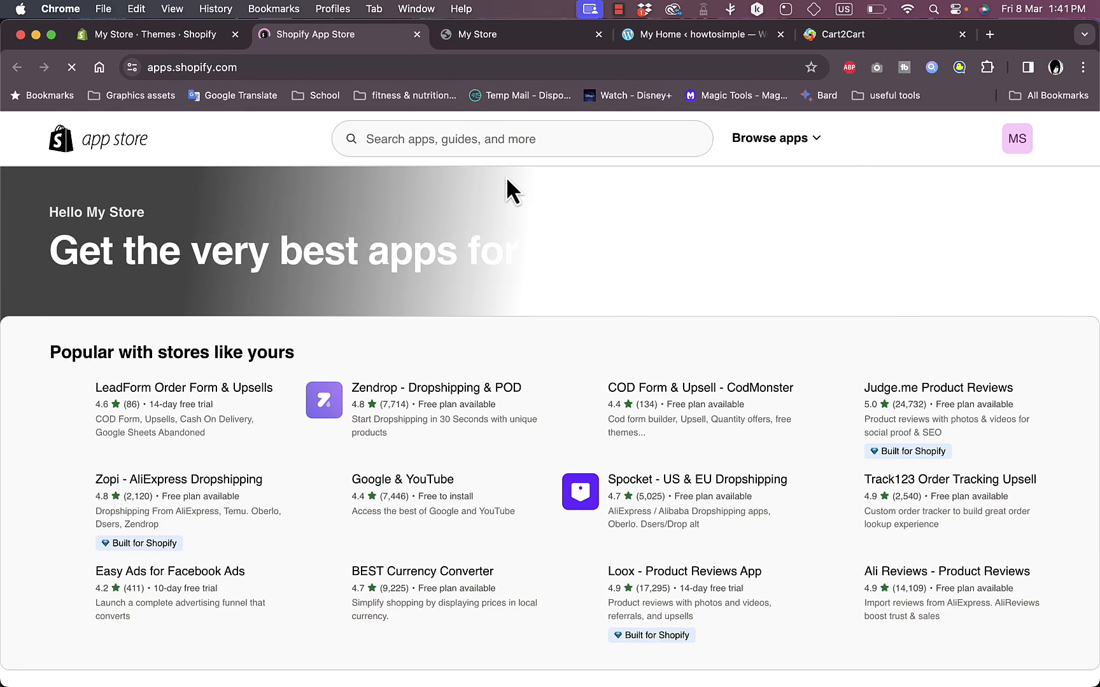
Search the Shopify App Store for cart2cart.
left_click(506, 143)
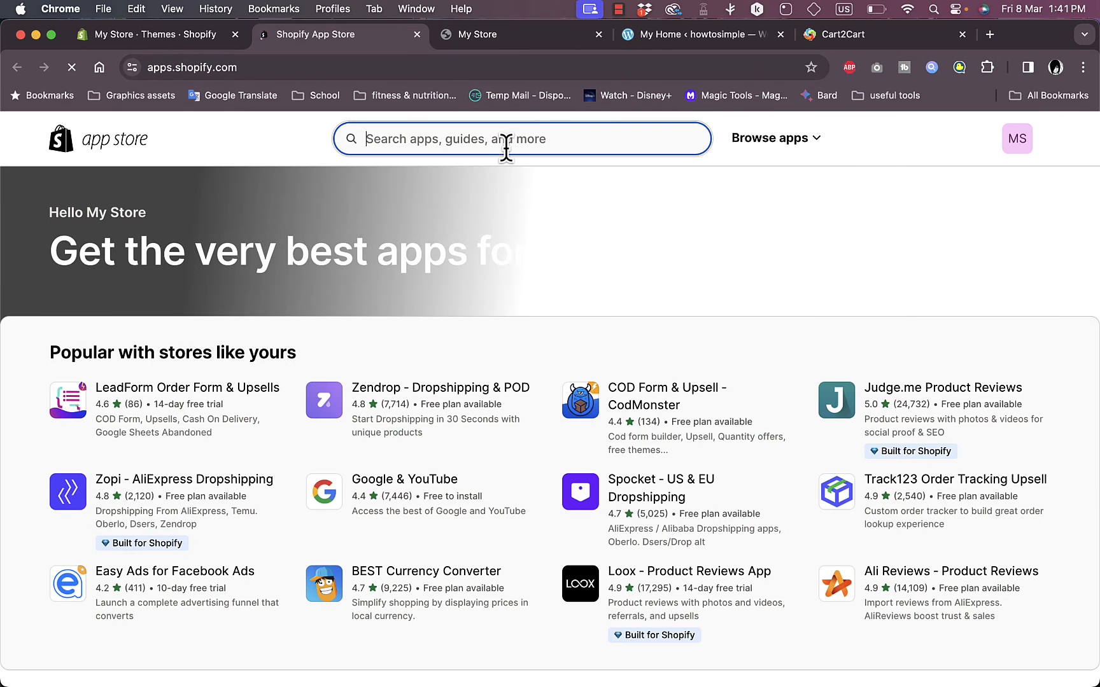
type("cod")
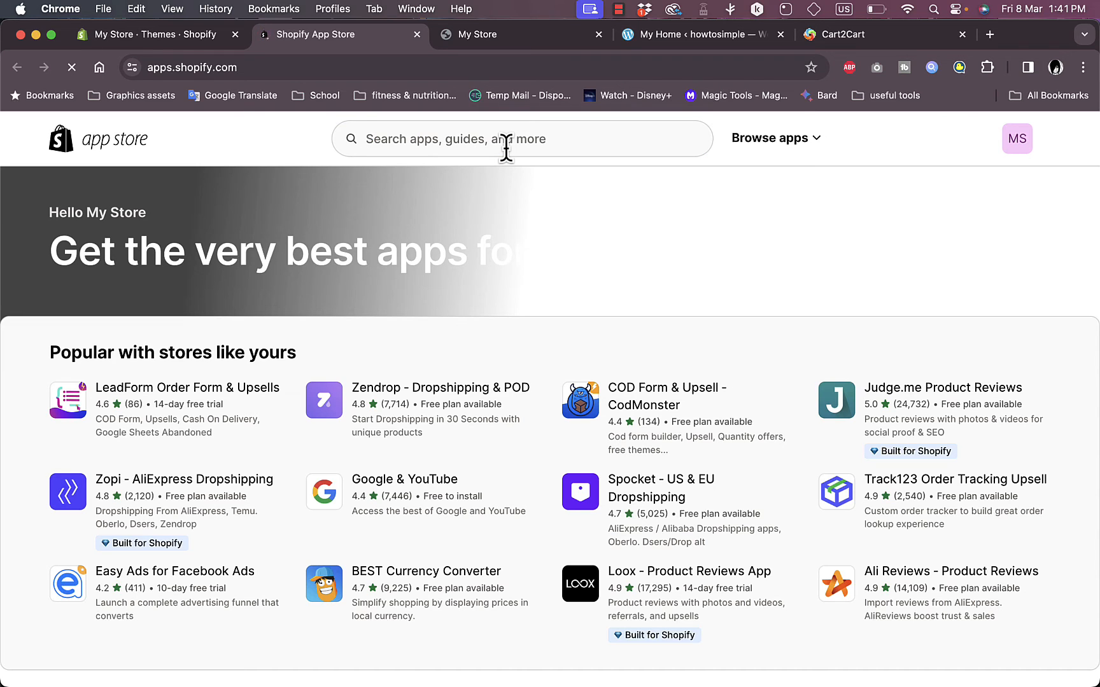
left_click(518, 147)
type("ca")
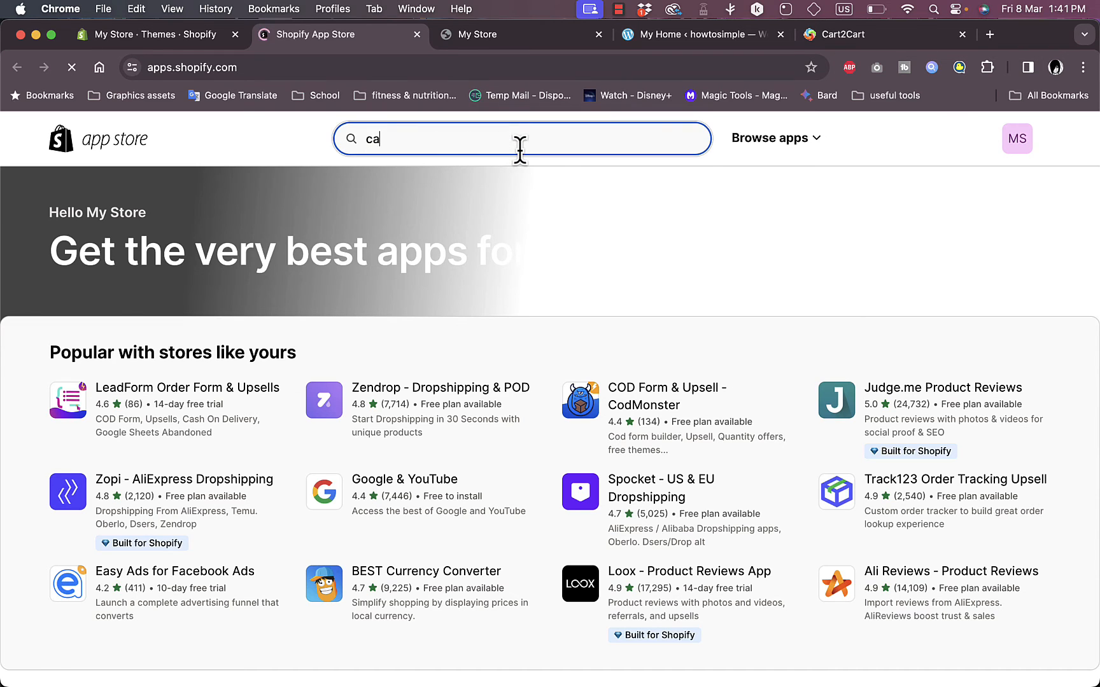
type("rt2")
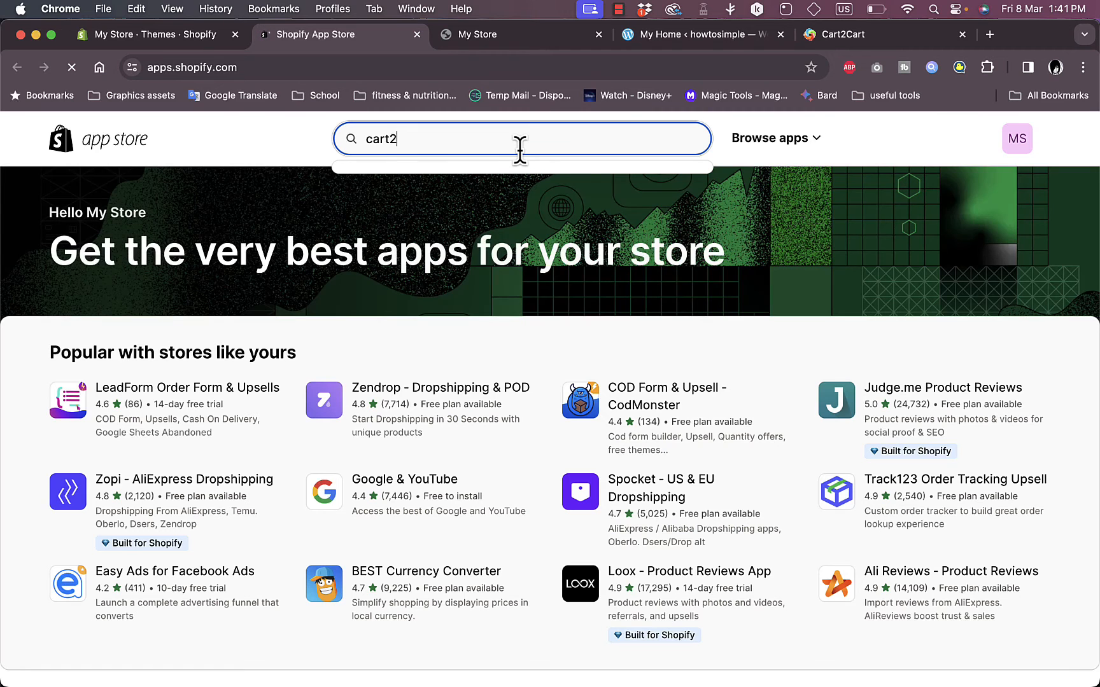
type("cart")
key("Return")
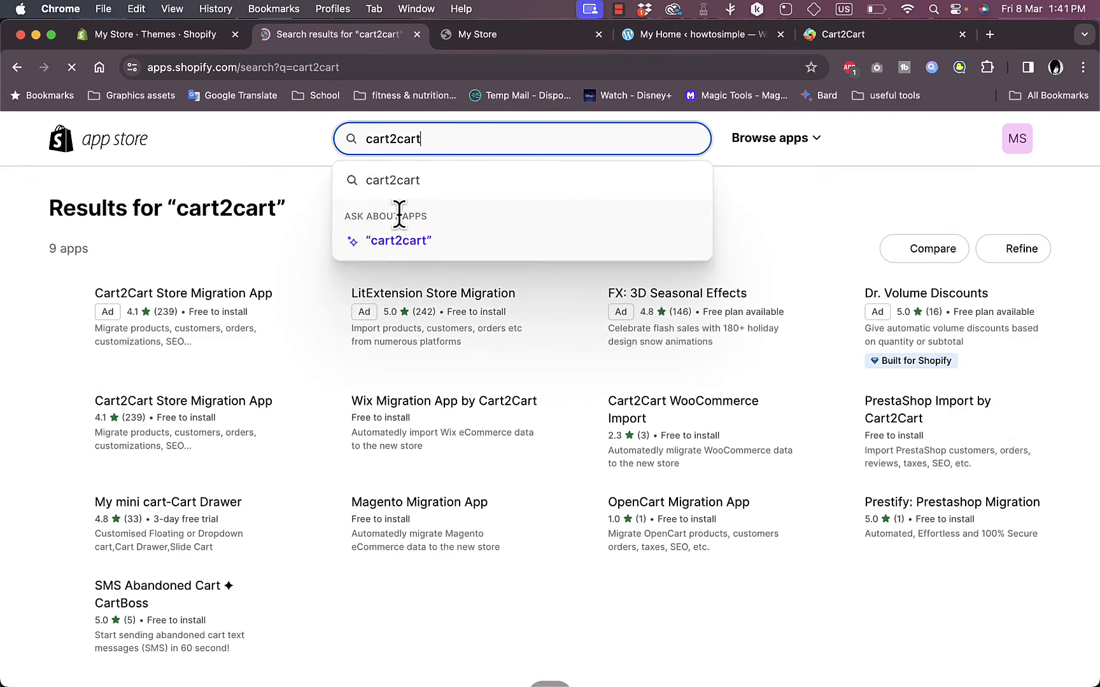
Install the Cart2Cart Store Migration App on the Shopify store, then close the Cart2Cart and app store pages.
left_click(202, 257)
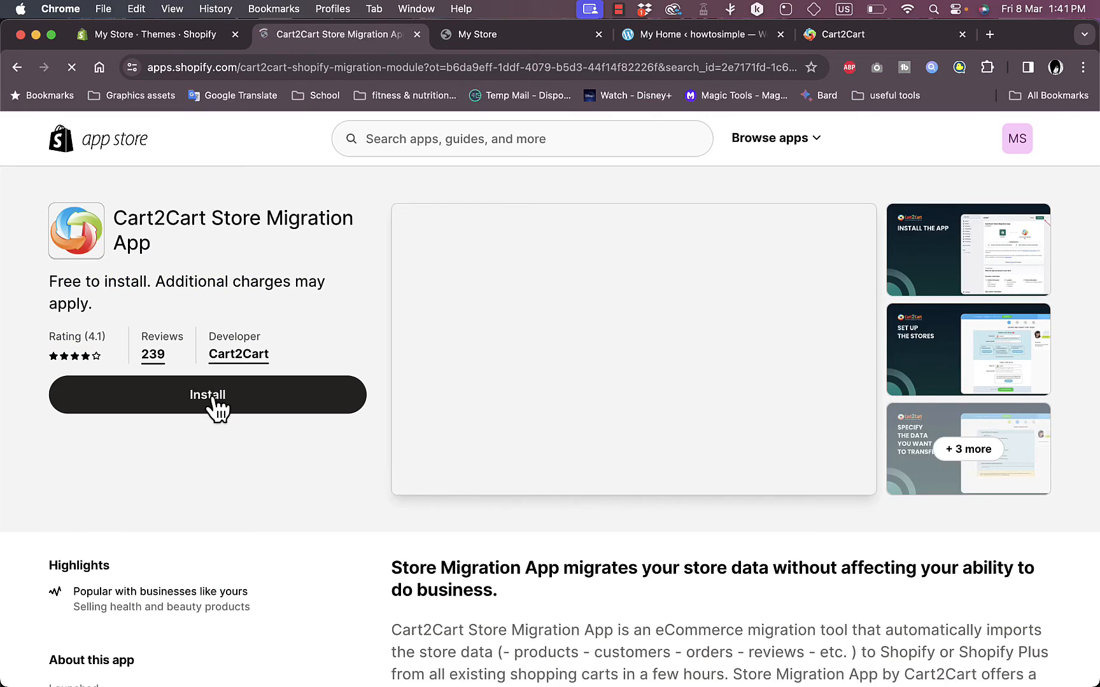
left_click(212, 396)
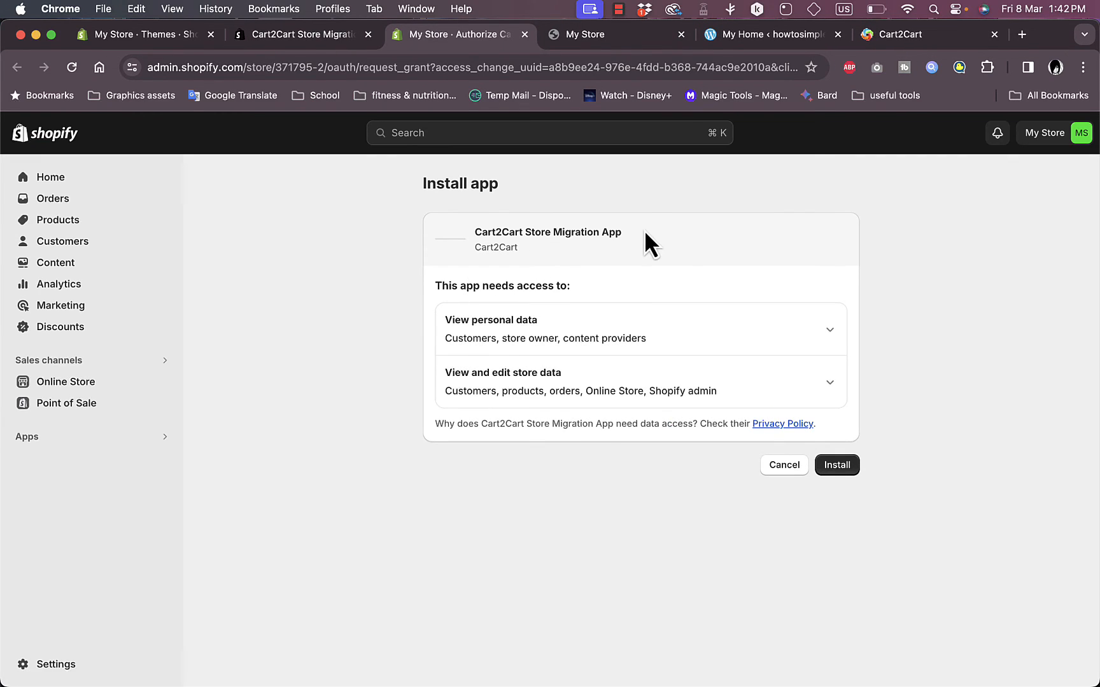
left_click(846, 472)
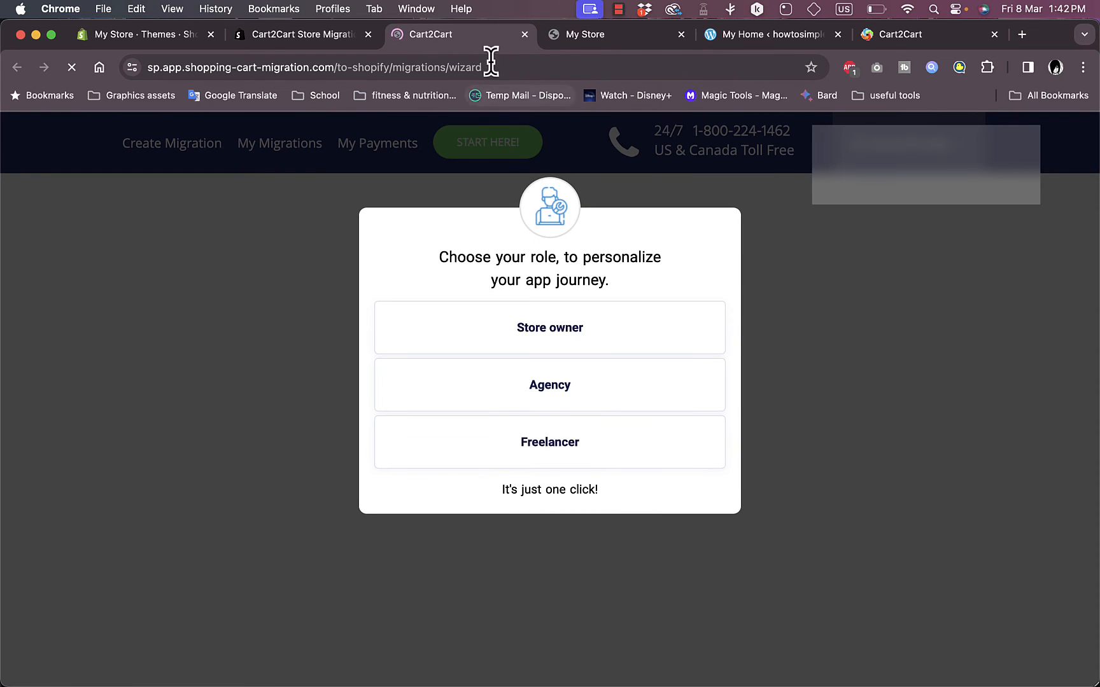
left_click(525, 37)
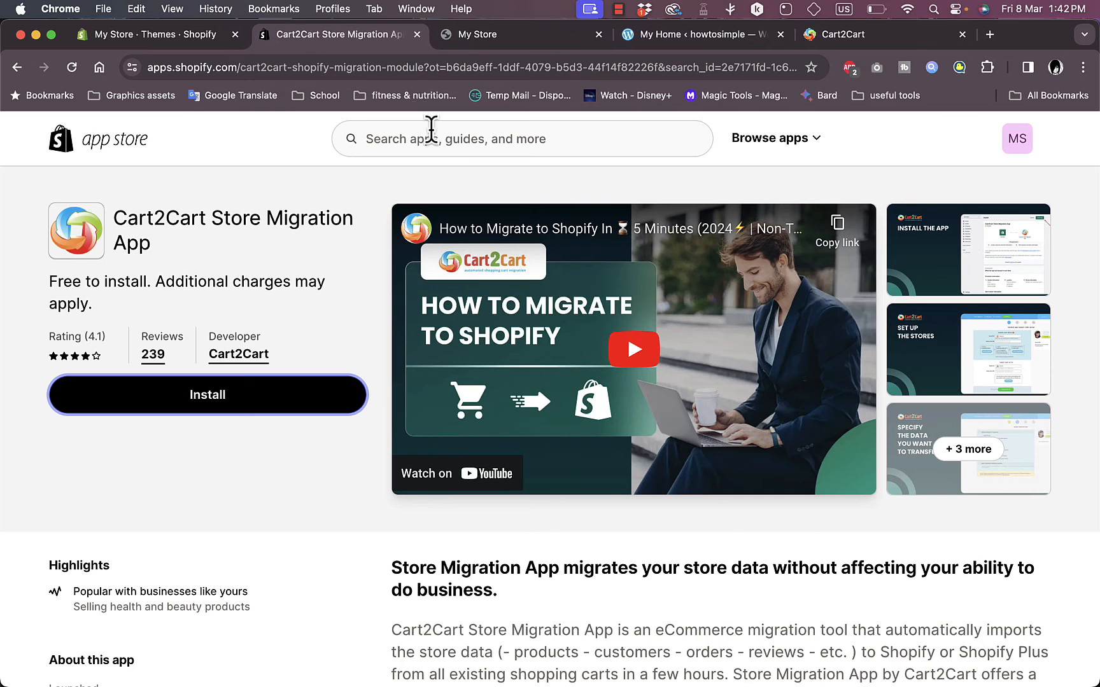
left_click(417, 35)
Return to the Cart2Cart migration wizard and try to proceed to choosing entities.
left_click(511, 43)
left_click(323, 43)
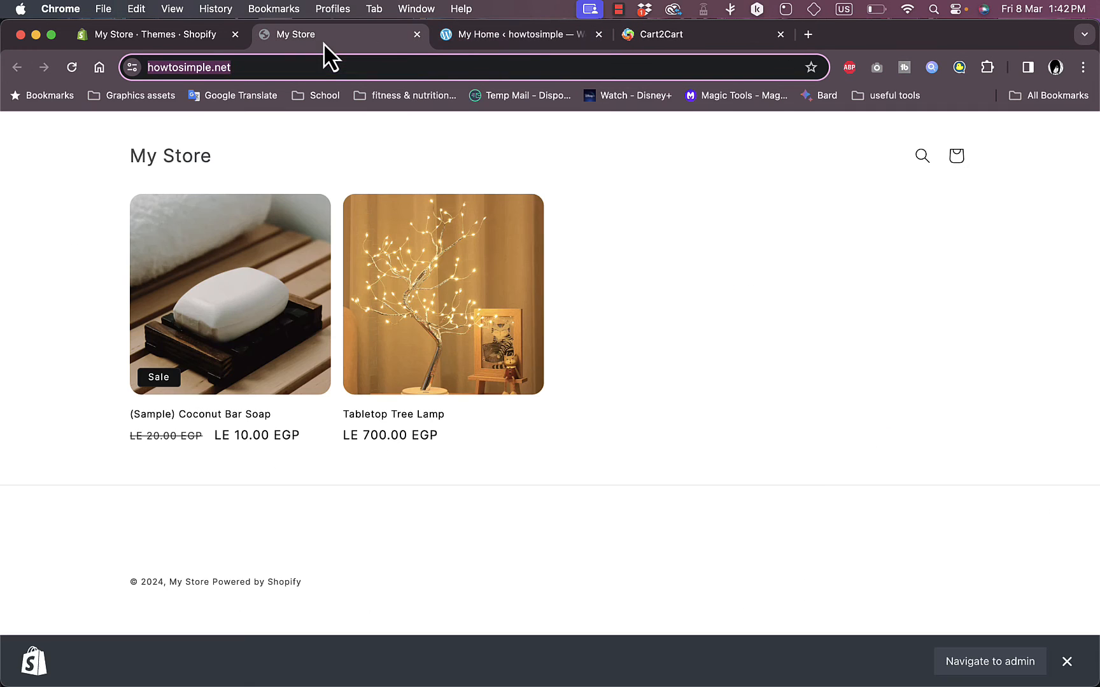
left_click(140, 61)
left_click(704, 44)
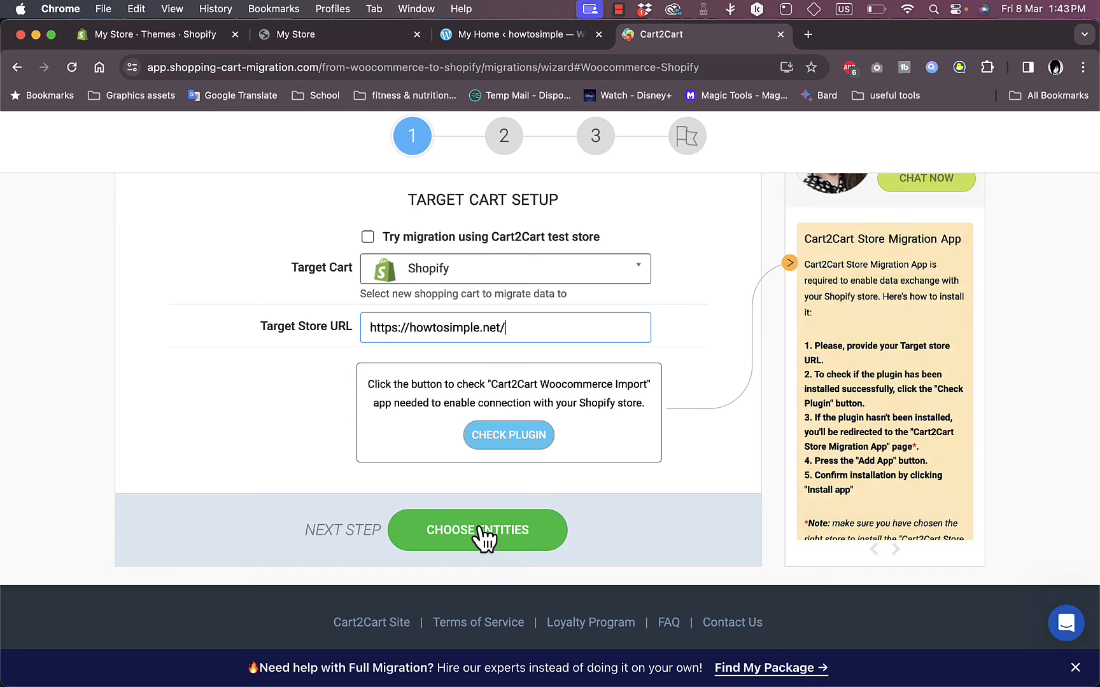
left_click(516, 527)
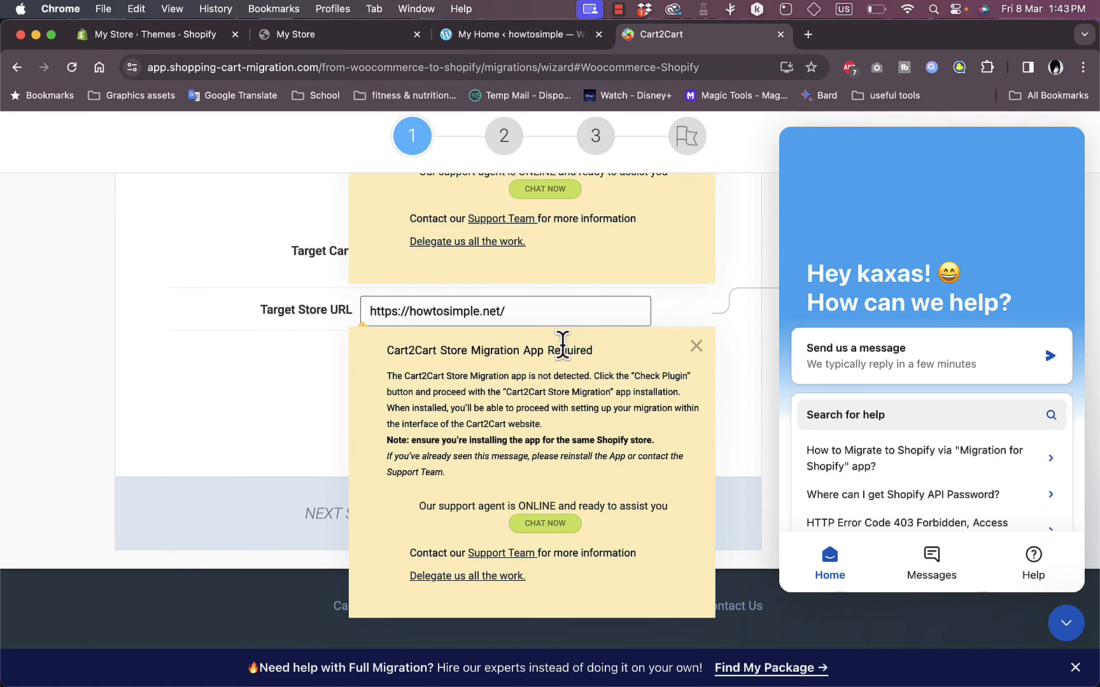
Examine the wizard's notices about the target store and WordPress Admin URL, and compare the admin address with the WordPress site.
scroll(573, 371, "down", 1)
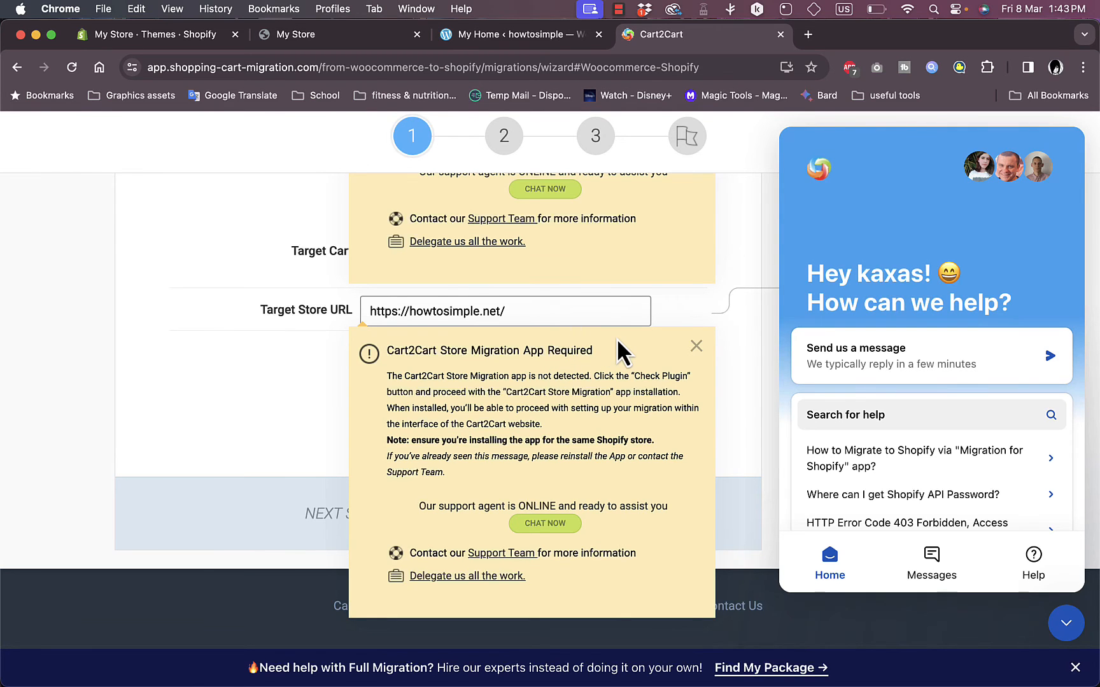
scroll(616, 338, "up", 2)
scroll(625, 270, "down", 2)
scroll(686, 369, "up", 5)
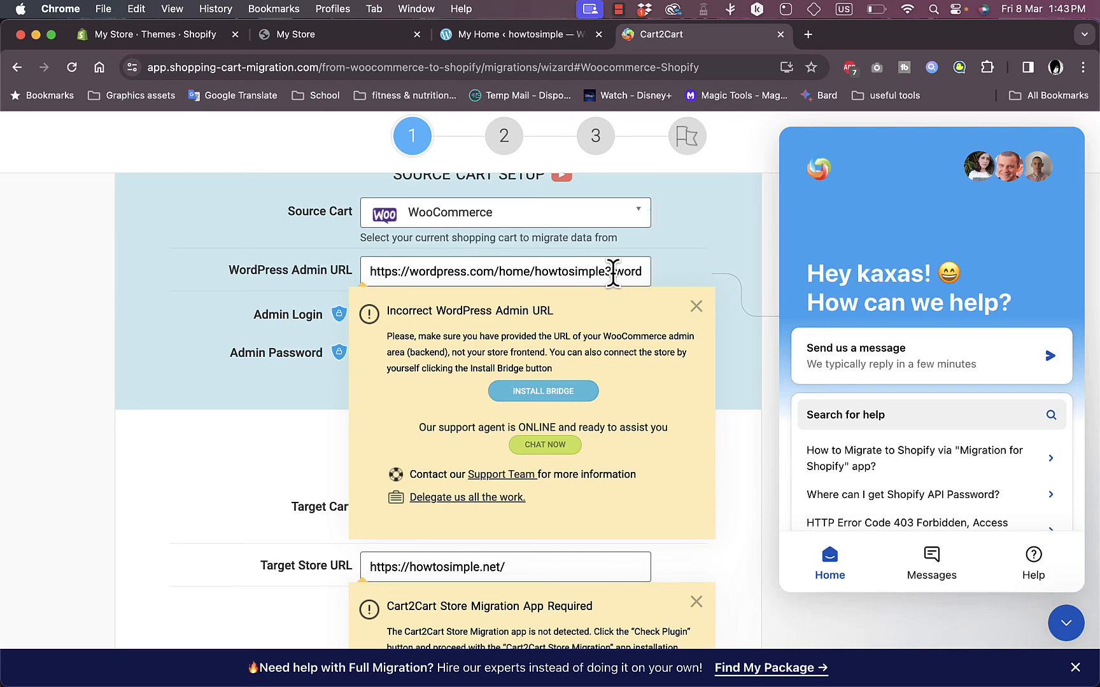
left_click(500, 29)
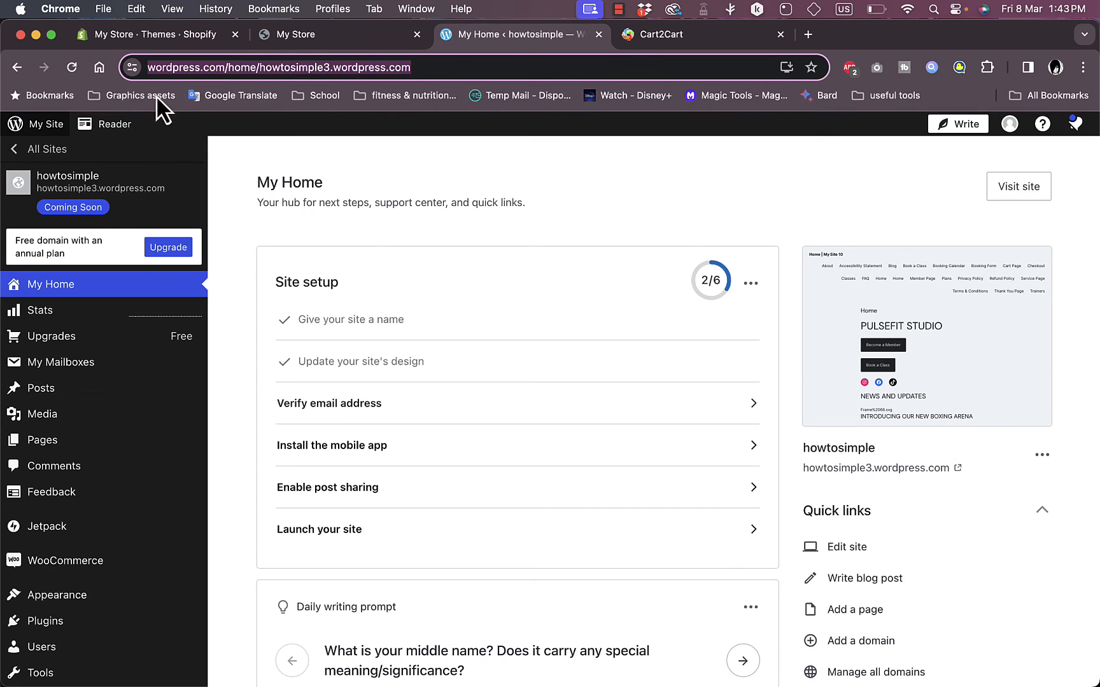
left_click(59, 124)
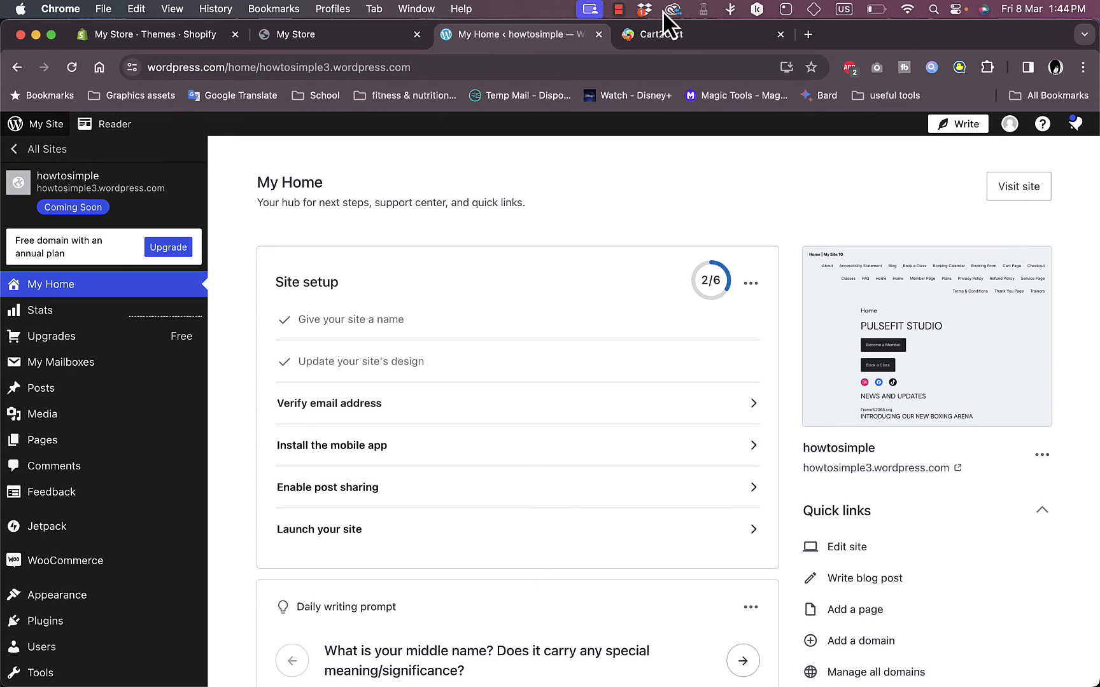
left_click(665, 34)
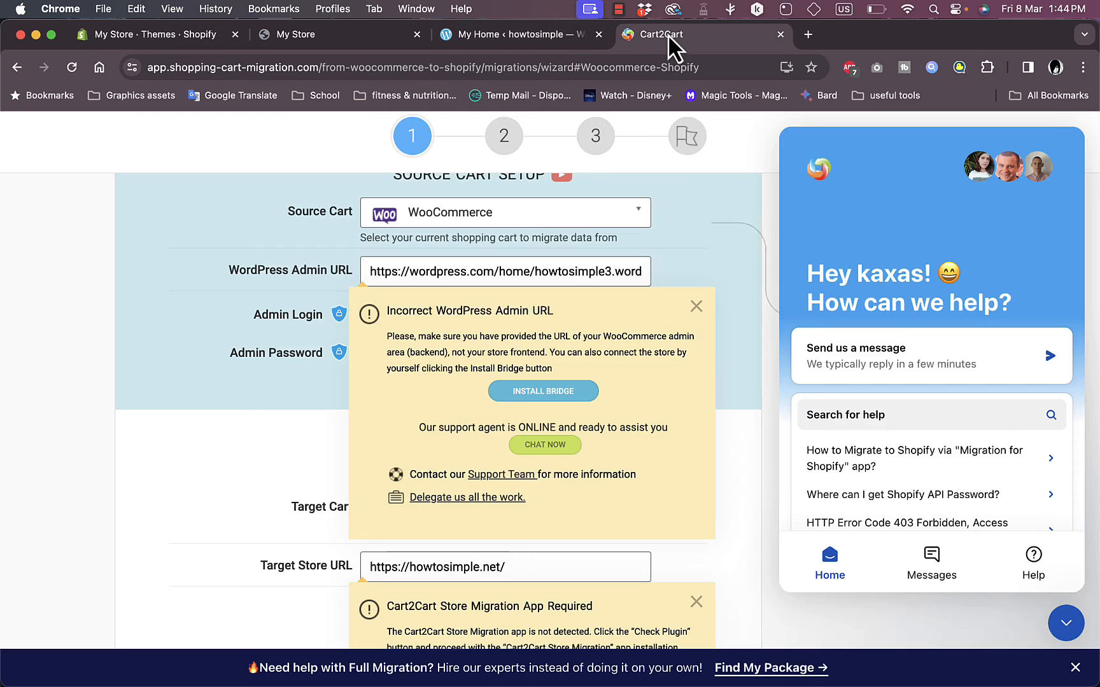
Dismiss the notices under the WordPress Admin URL and Target Store URL and review both cart setups.
left_click(696, 307)
left_click(696, 602)
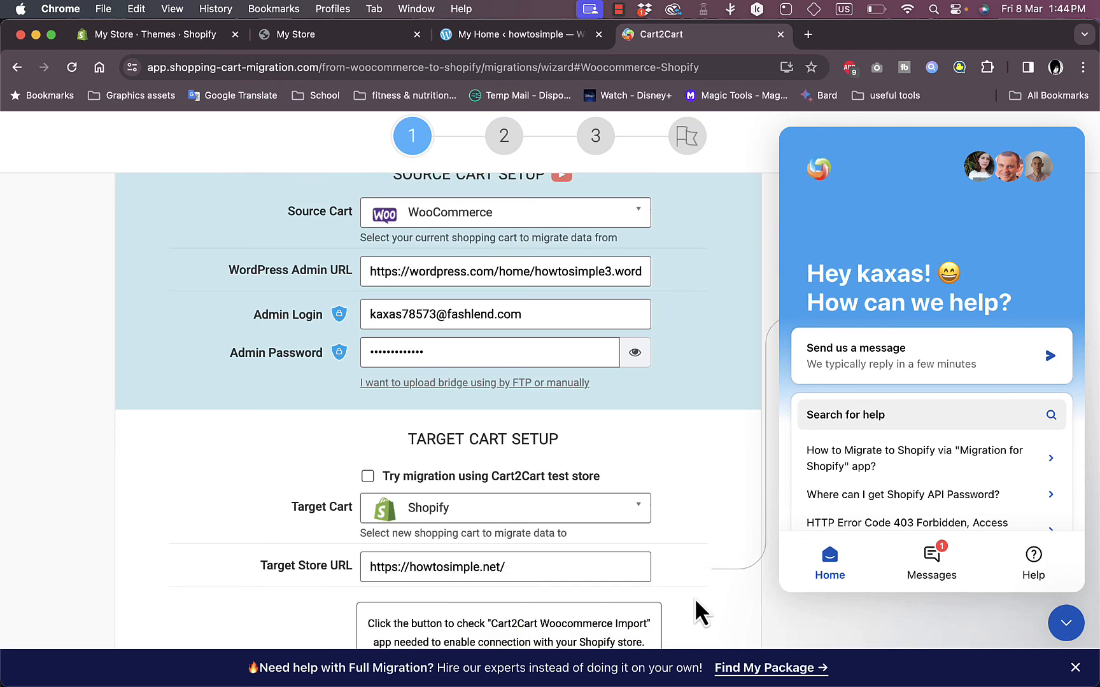
scroll(695, 599, "down", 5)
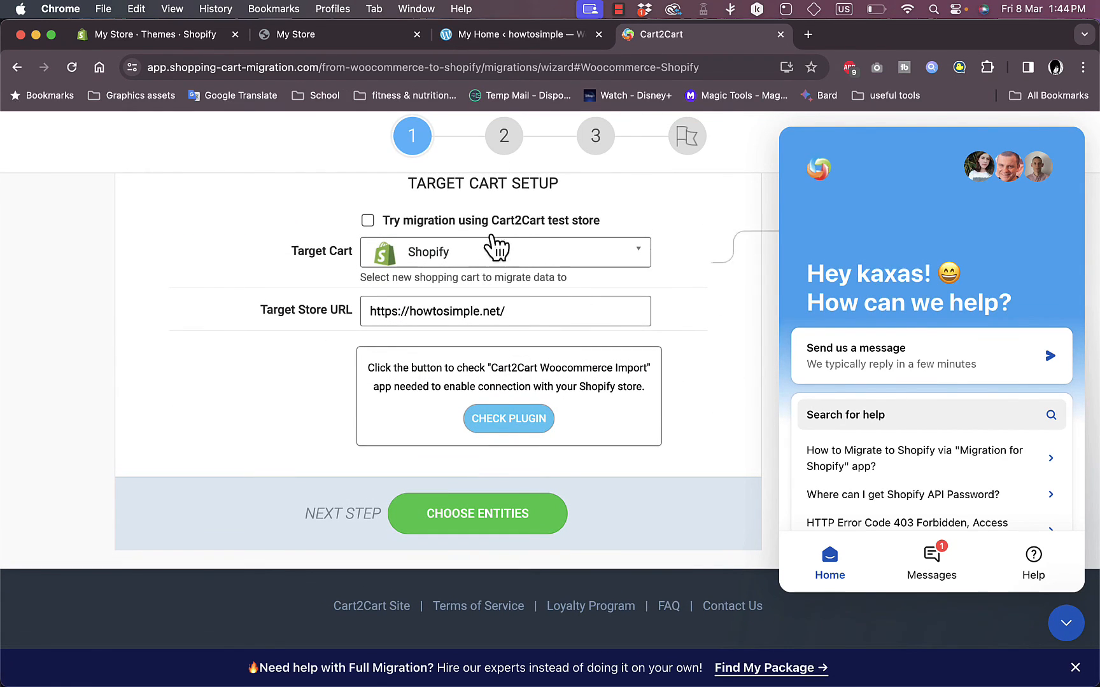
scroll(506, 202, "up", 5)
scroll(473, 344, "down", 5)
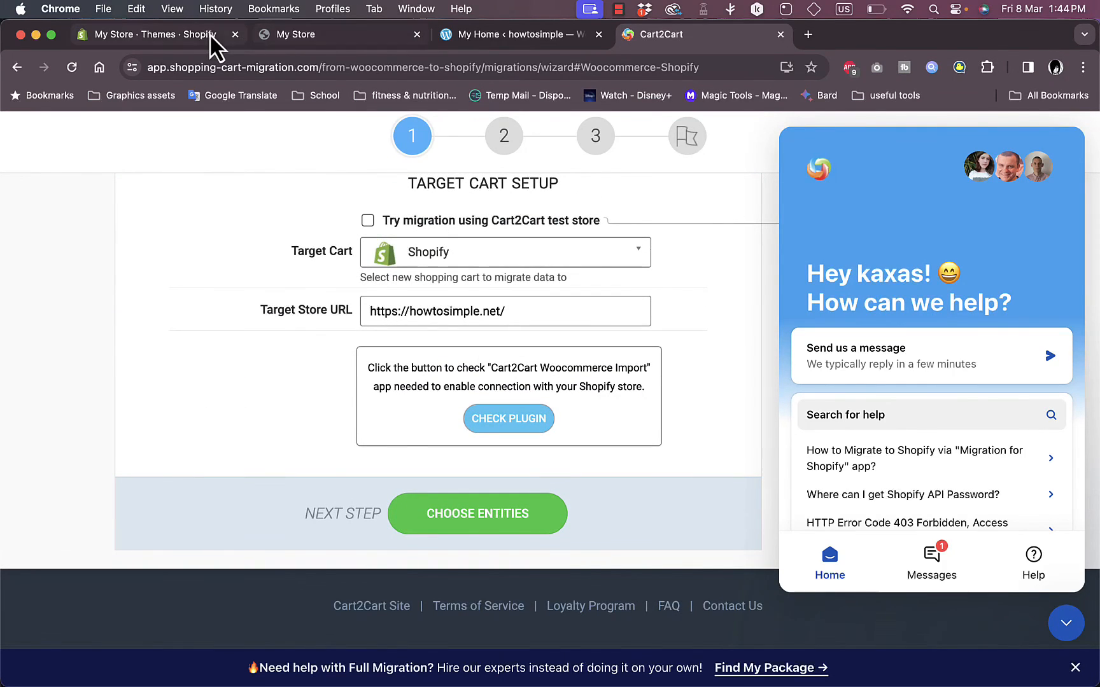
Check the Shopify admin's installed apps for the Cart2Cart Store Migration App, dismissing the app recommendations first.
left_click(159, 34)
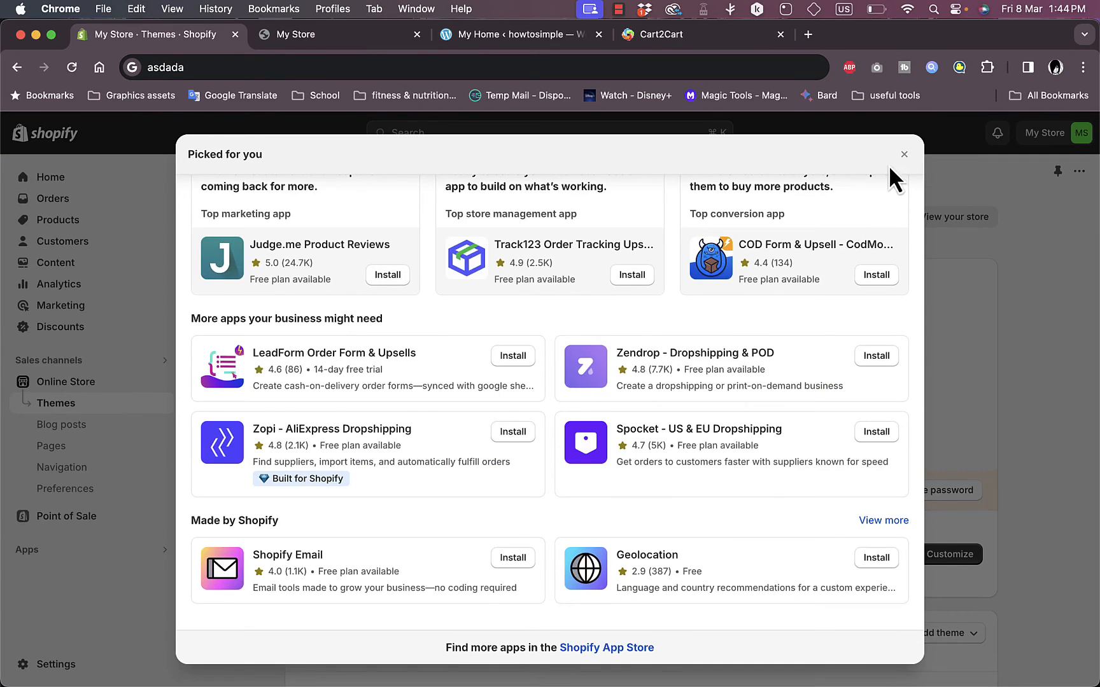
left_click(905, 155)
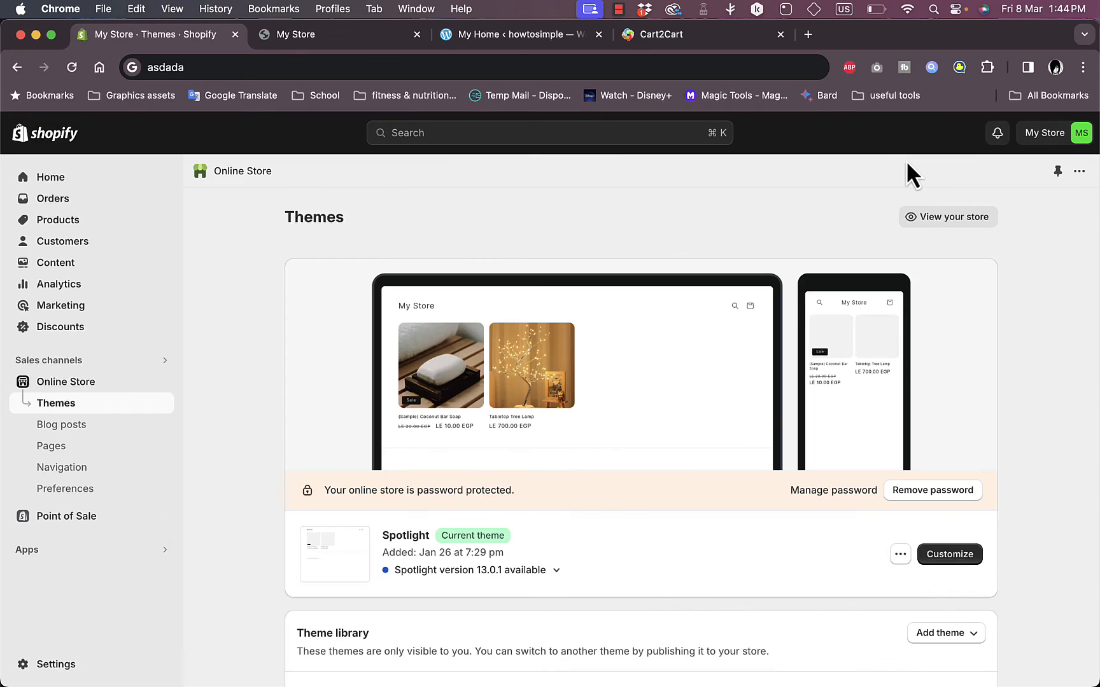
left_click(96, 553)
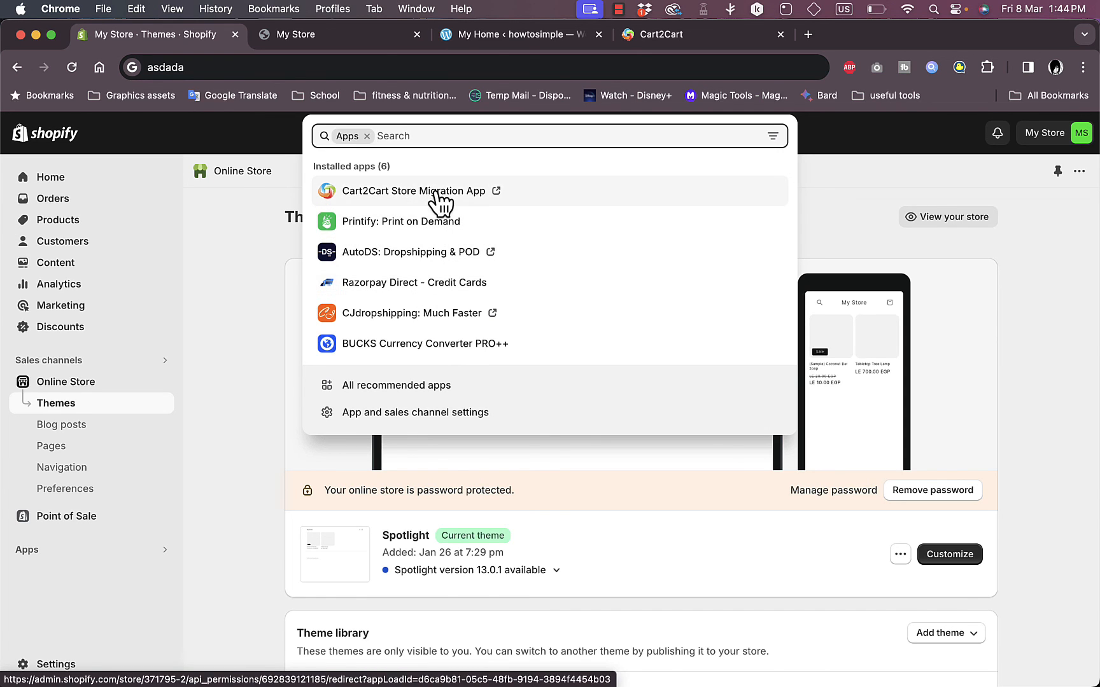
Try again to proceed to choosing entities in the Cart2Cart wizard and dismiss both notices.
left_click(704, 41)
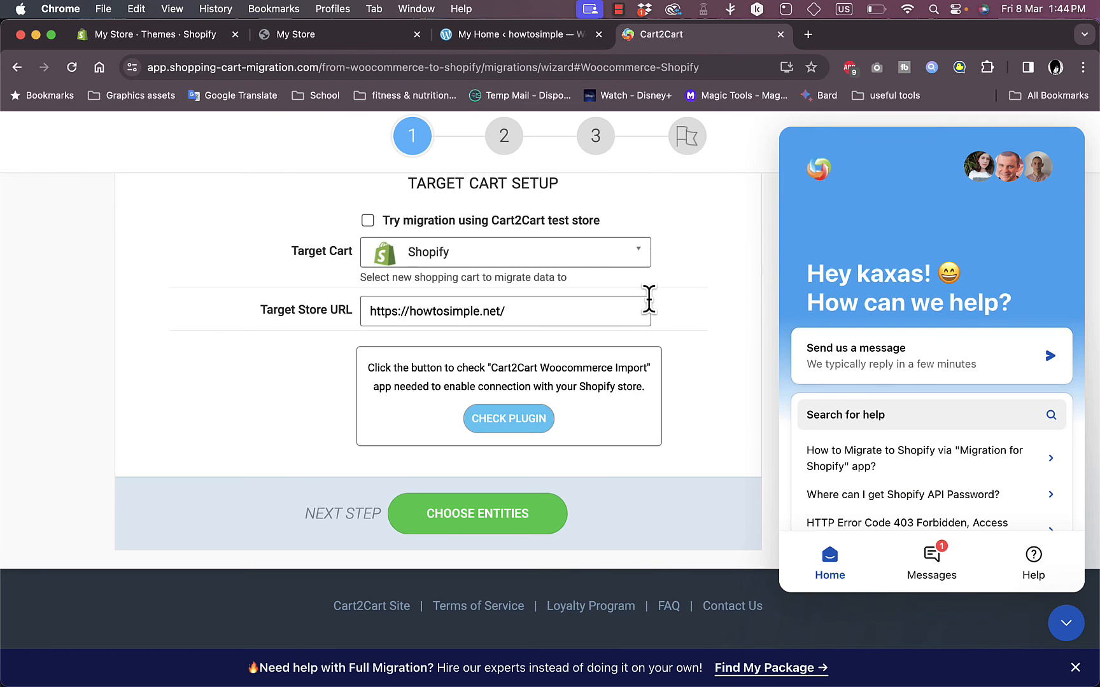
left_click(499, 527)
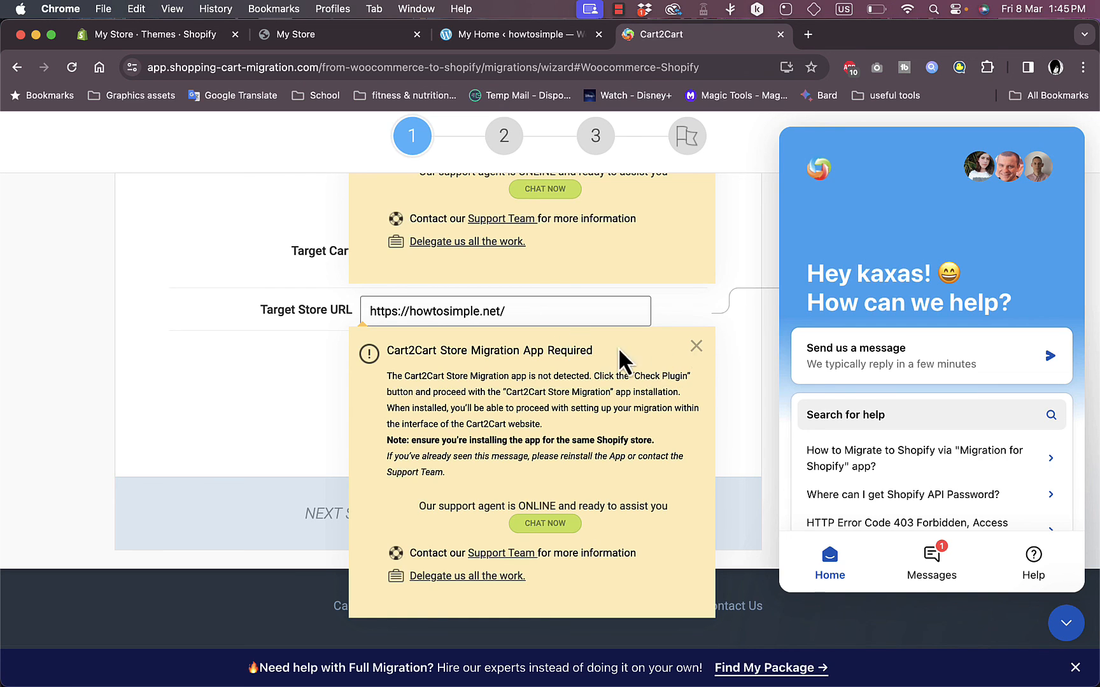
left_click(697, 347)
scroll(699, 349, "up", 3)
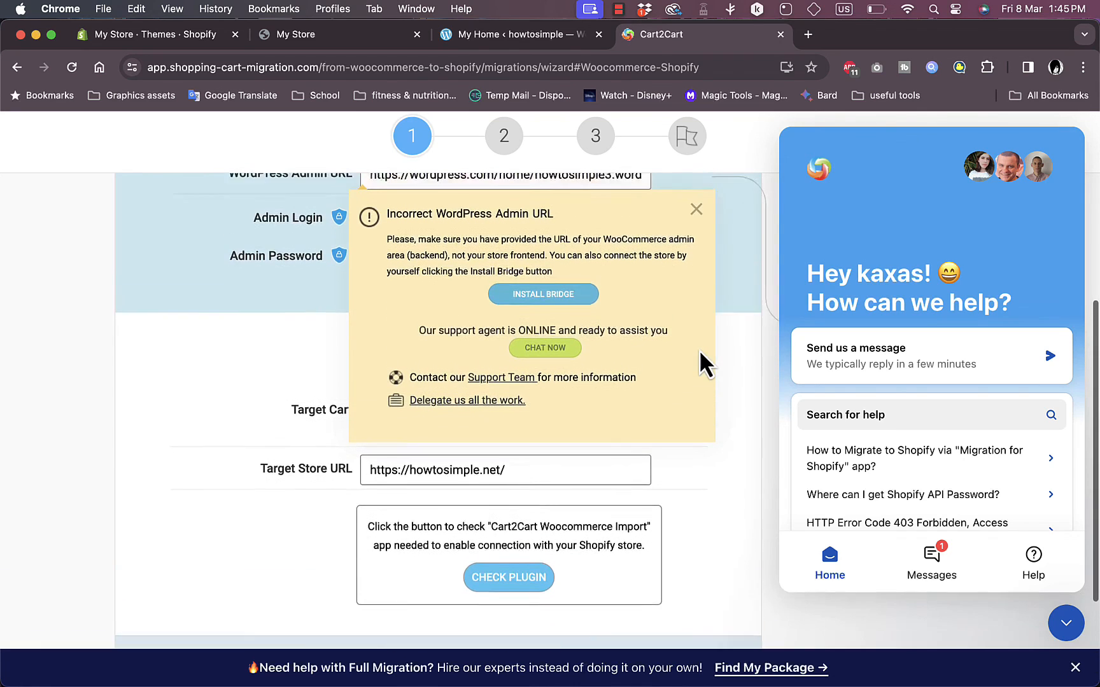
left_click(696, 215)
scroll(697, 212, "down", 5)
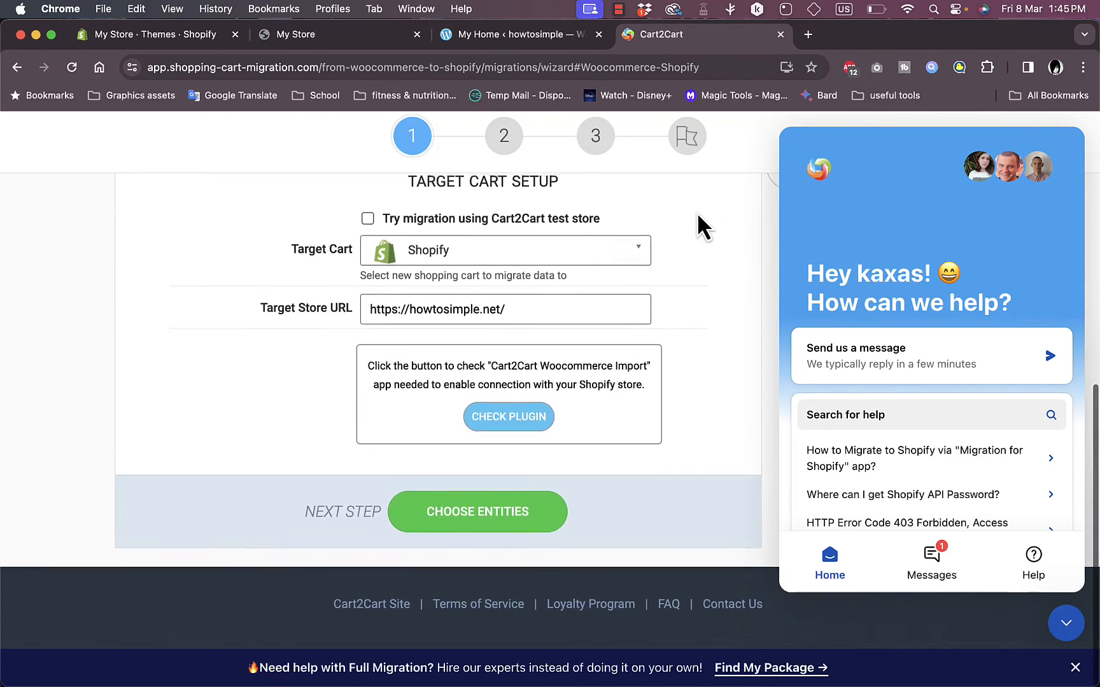